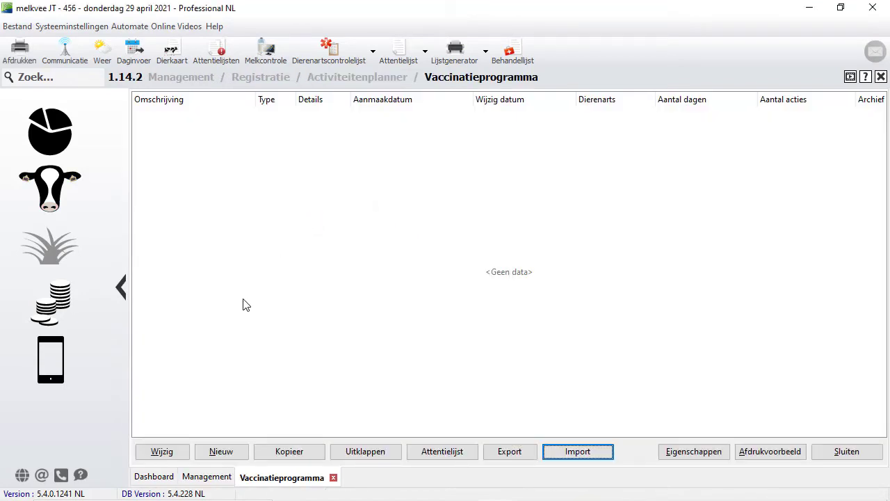
# - Create a new vaccination program described as "Pinkengriep vaccinatie", with both the entry date and the modification date set to 1-4-2021
pyautogui.click(208, 454)
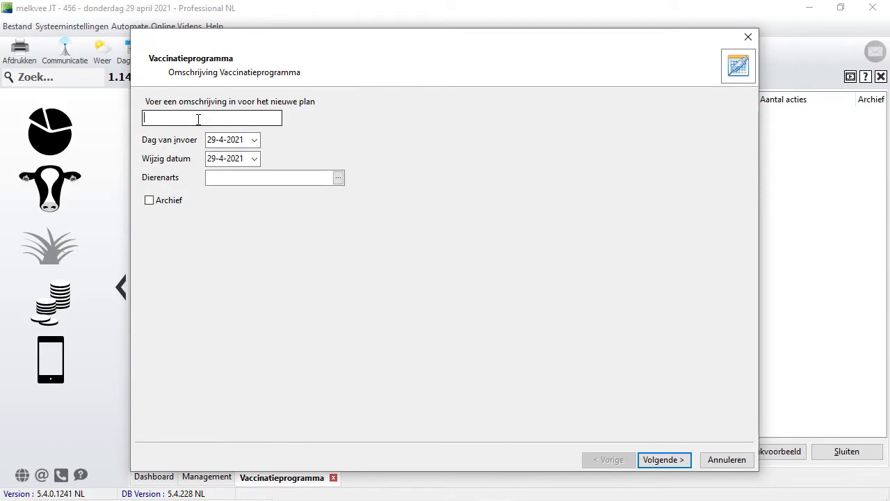
pyautogui.write('Pinkengriep vaccinatie')
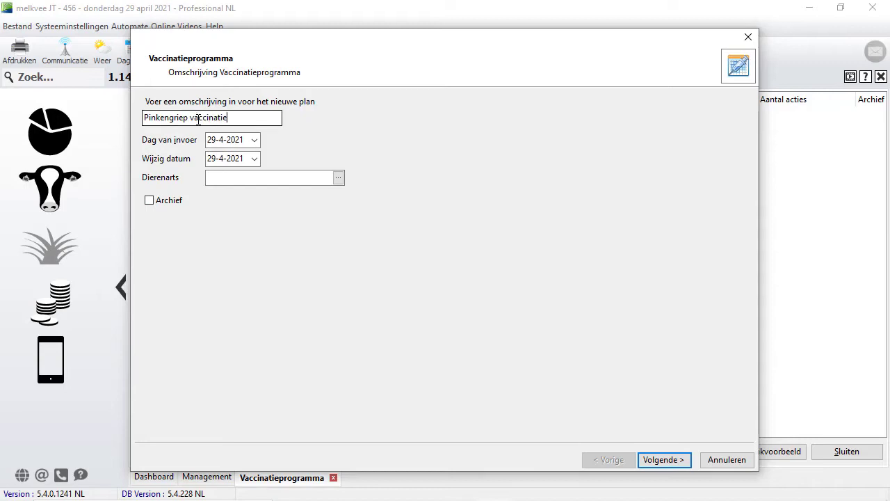
pyautogui.click(238, 141)
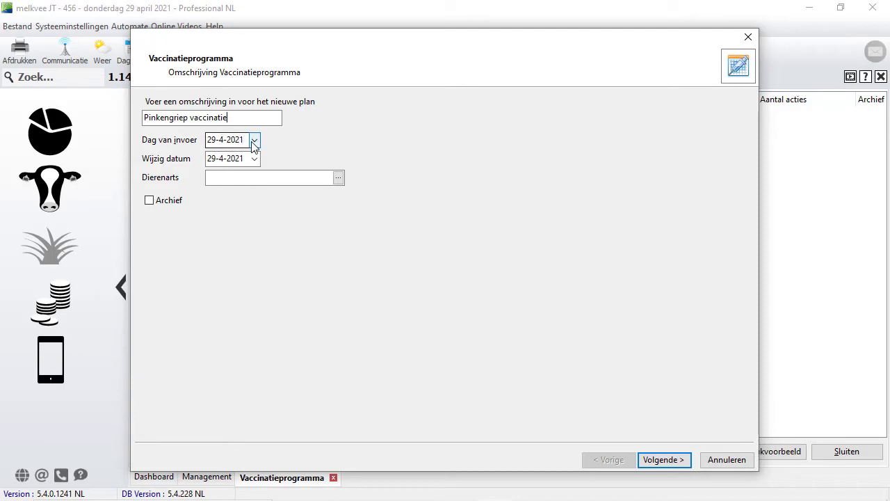
pyautogui.click(254, 141)
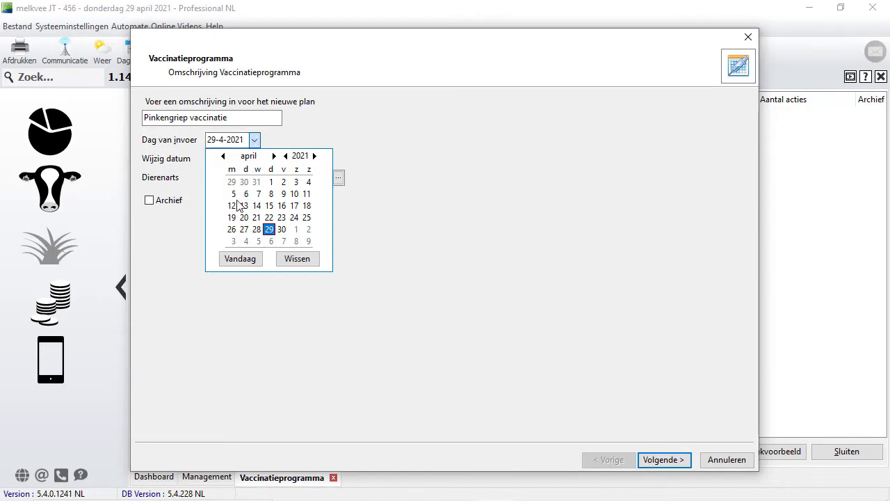
pyautogui.click(272, 183)
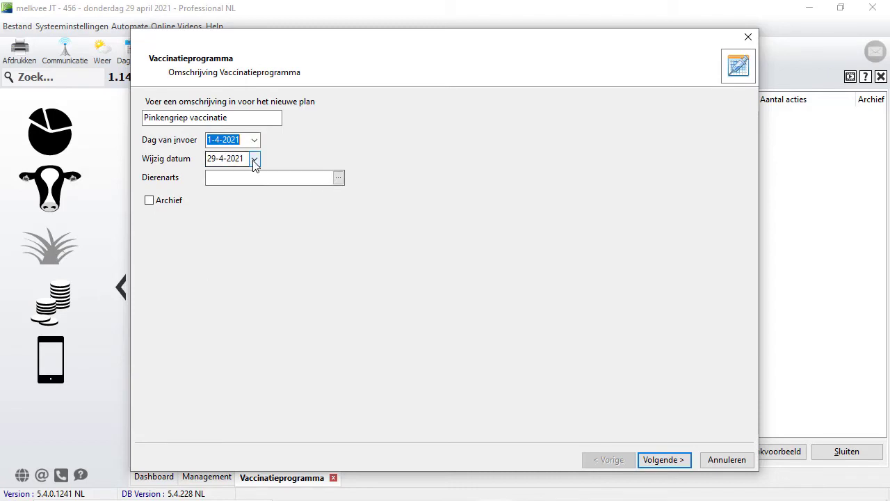
pyautogui.click(254, 159)
pyautogui.click(271, 201)
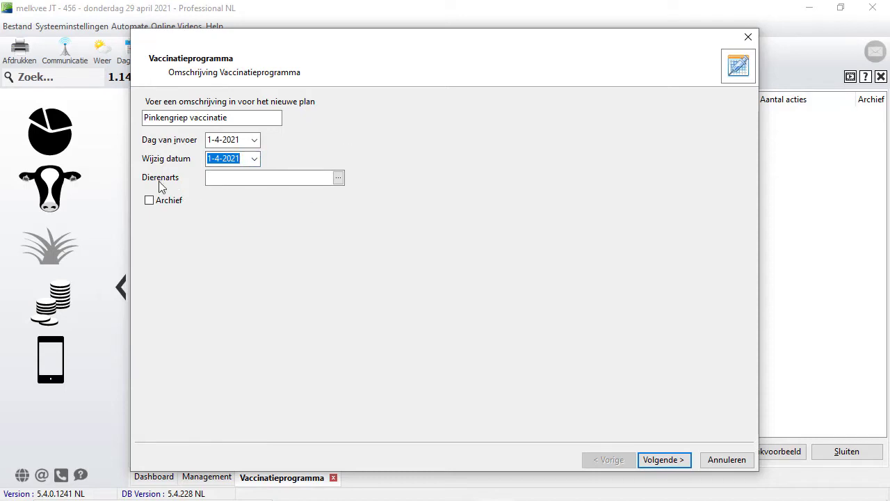
# - Assign the second veterinarian in the list to the program and proceed to the starting-point settings
pyautogui.click(338, 179)
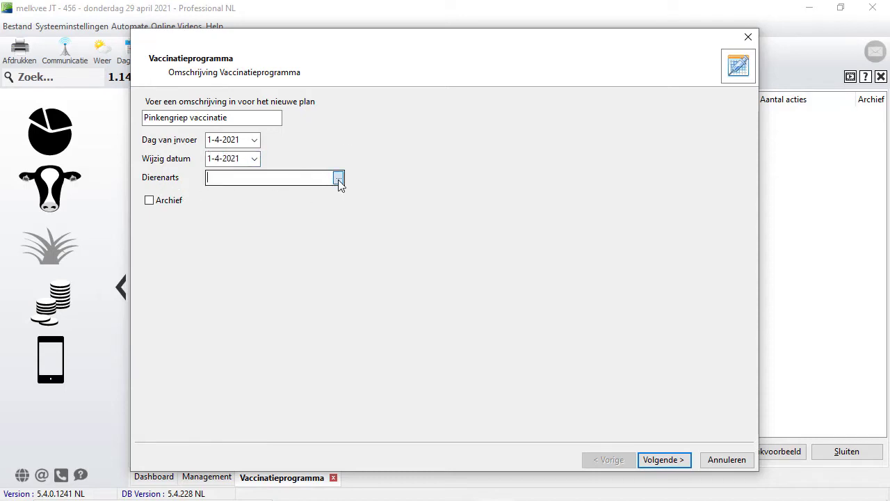
pyautogui.doubleClick(349, 178)
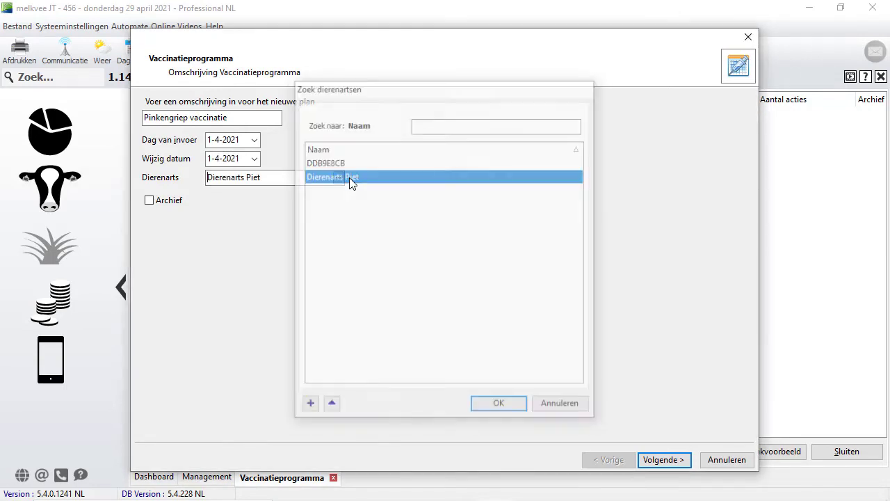
pyautogui.click(663, 460)
pyautogui.click(662, 460)
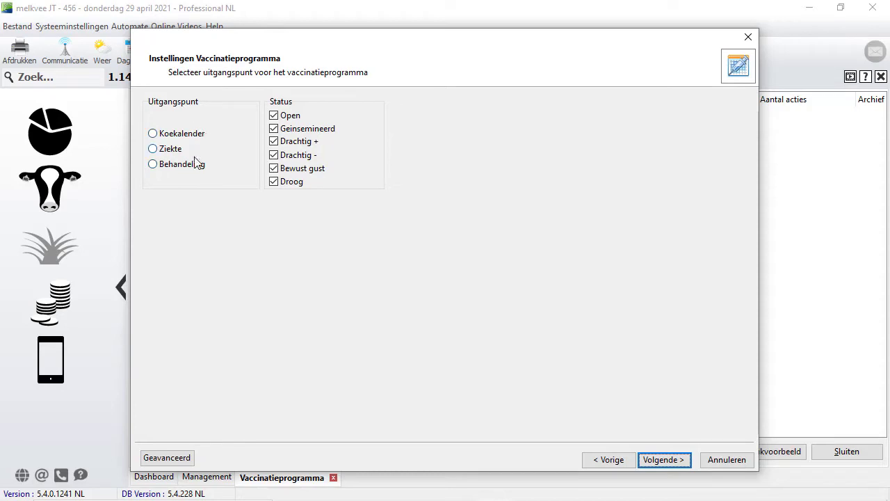
# - Use Koekalender as the program's starting point, accept the advanced animal filter as it is, and proceed to the calendar details
pyautogui.click(156, 135)
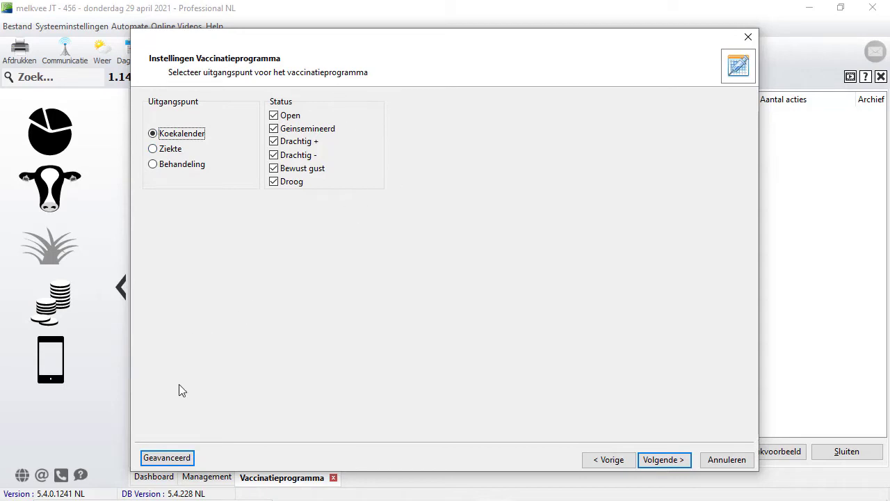
pyautogui.click(182, 459)
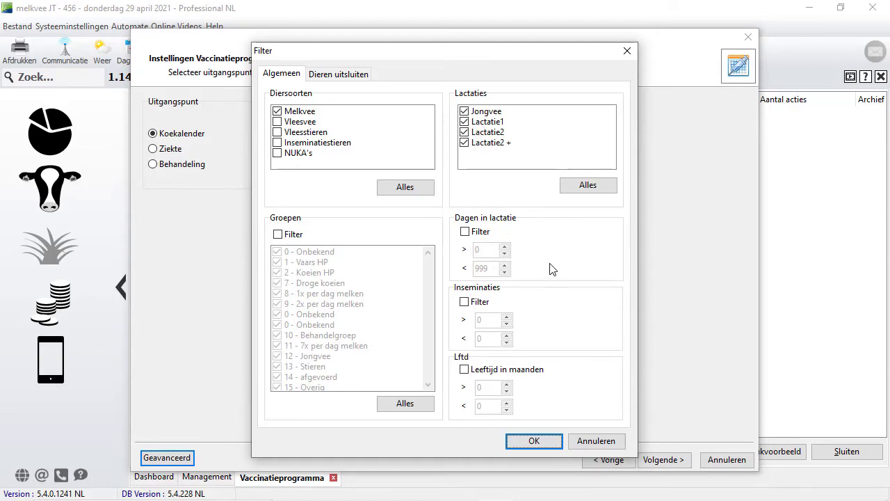
pyautogui.click(548, 443)
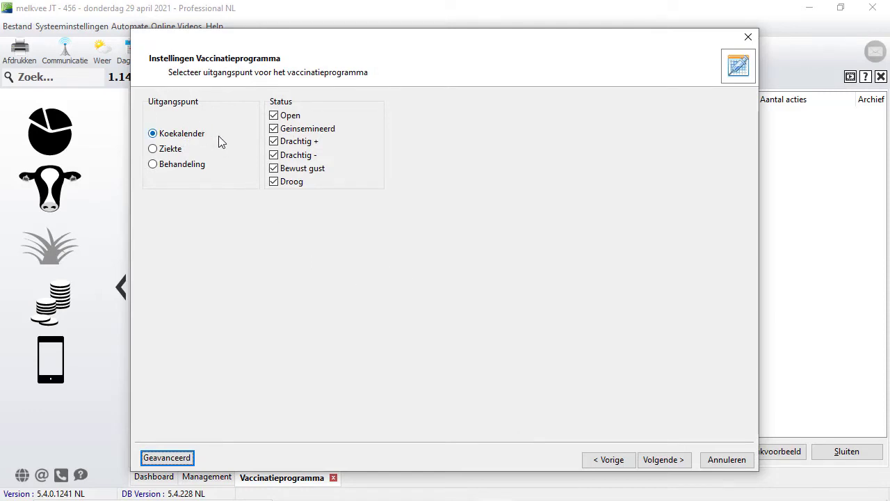
pyautogui.click(673, 460)
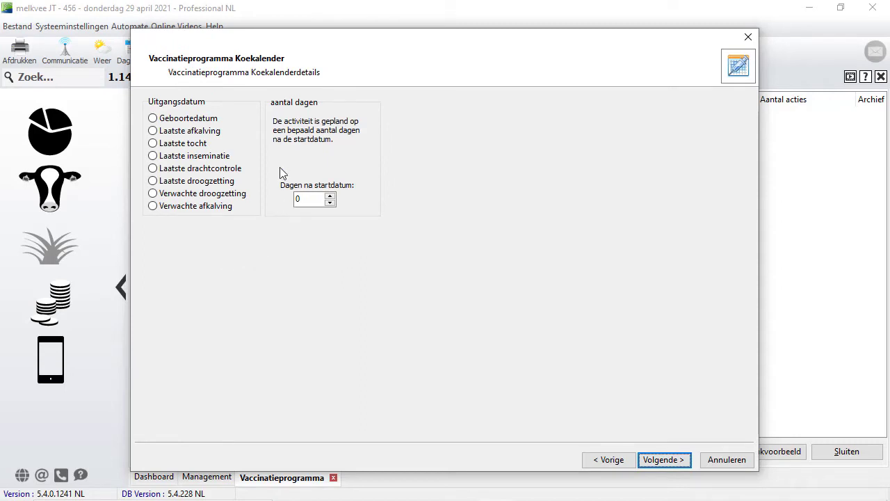
# - Base the schedule on Geboortedatum with 14 days after the start date, and proceed to the treatment details
pyautogui.click(196, 122)
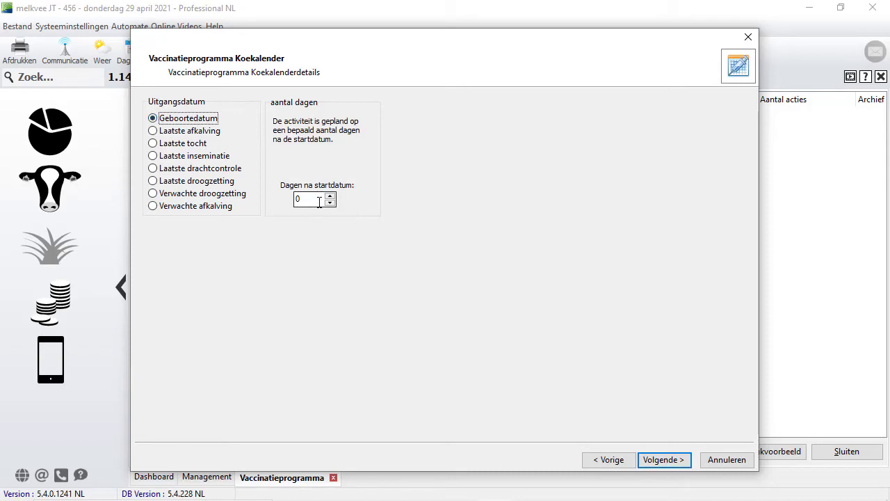
pyautogui.moveTo(319, 201); pyautogui.dragTo(288, 207)
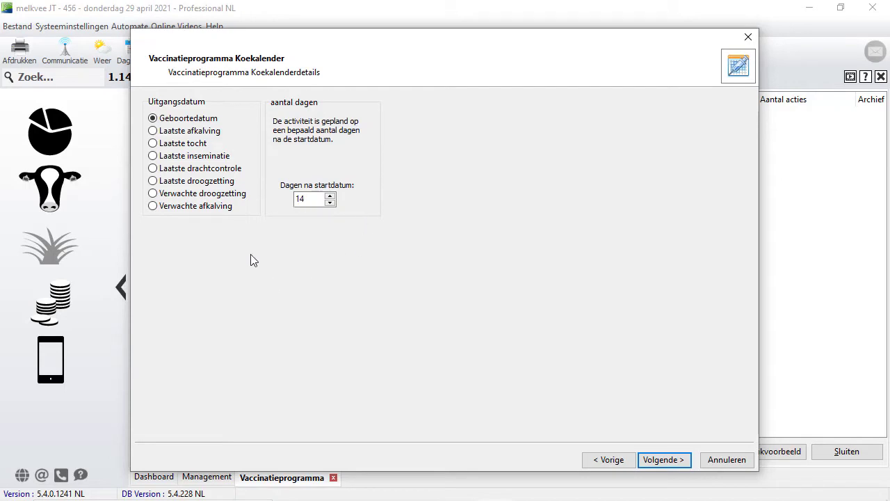
pyautogui.click(664, 459)
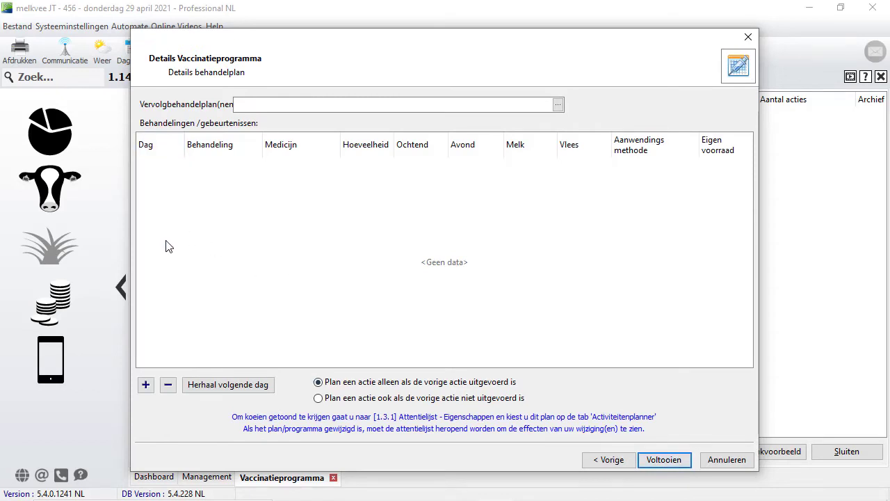
# - Add a first treatment row on day 0 with the treatment Vaccinatie pinkengriep 1
pyautogui.click(143, 386)
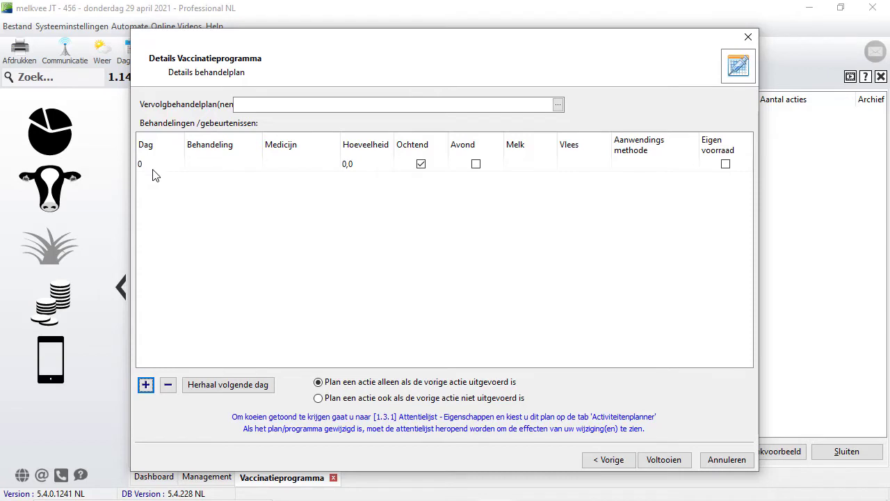
pyautogui.click(239, 167)
pyautogui.click(255, 164)
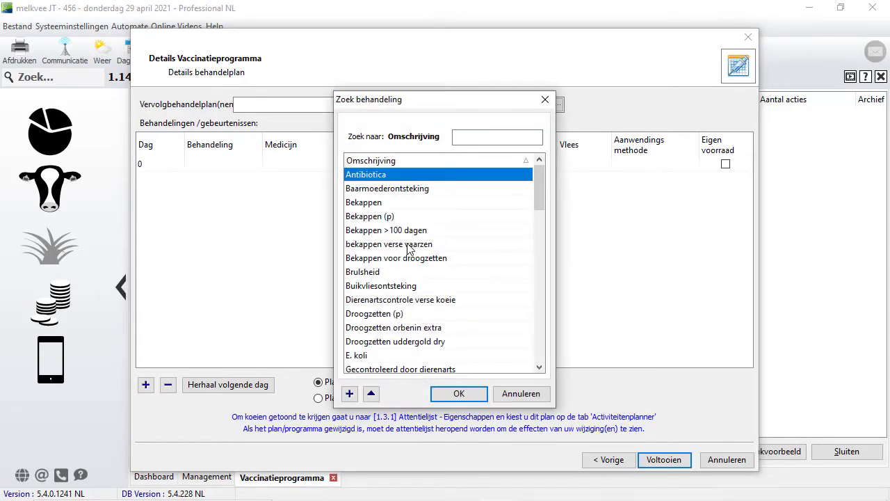
pyautogui.click(400, 244)
pyautogui.scroll(-3, 407, 247)
pyautogui.scroll(-6, 408, 249)
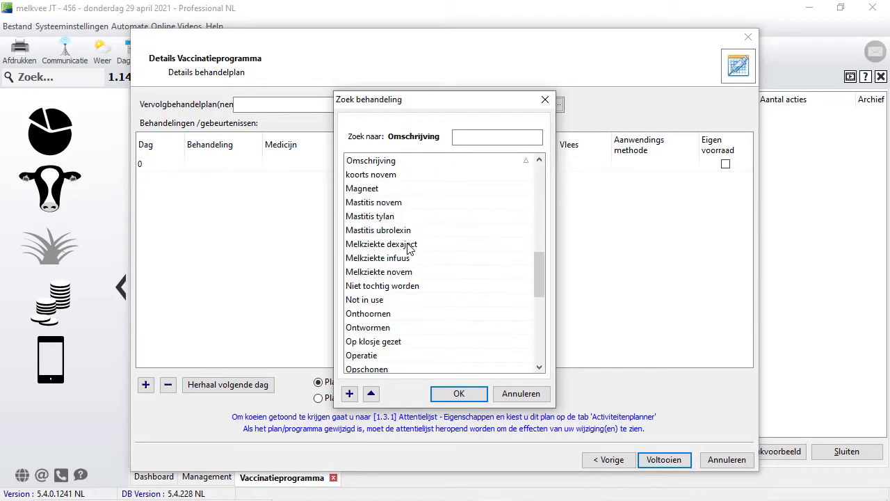
pyautogui.scroll(-4, 410, 249)
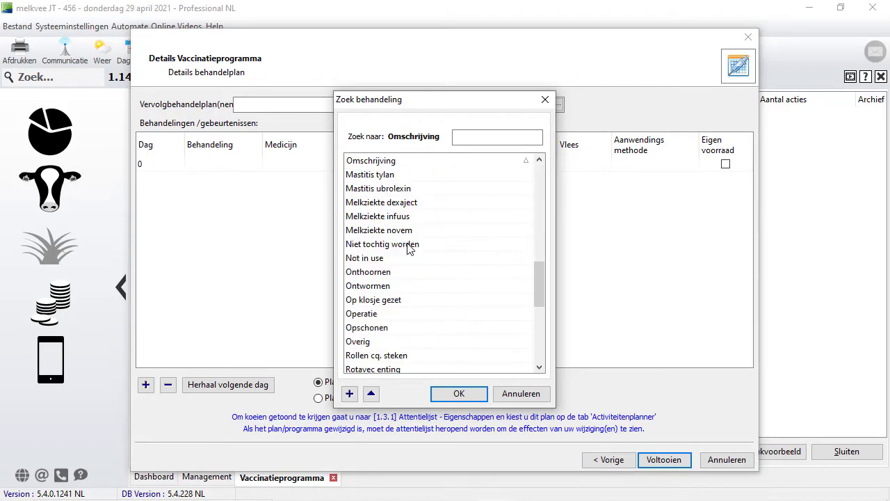
pyautogui.click(467, 137)
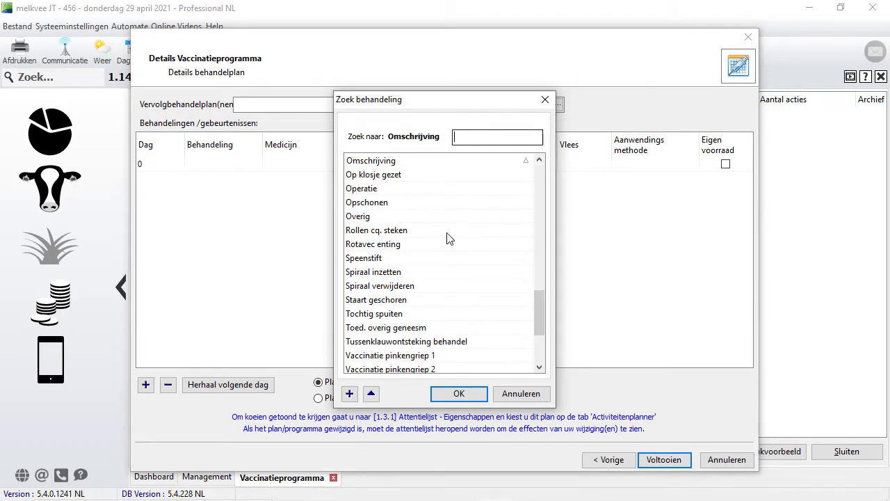
pyautogui.click(427, 306)
pyautogui.scroll(-2, 428, 310)
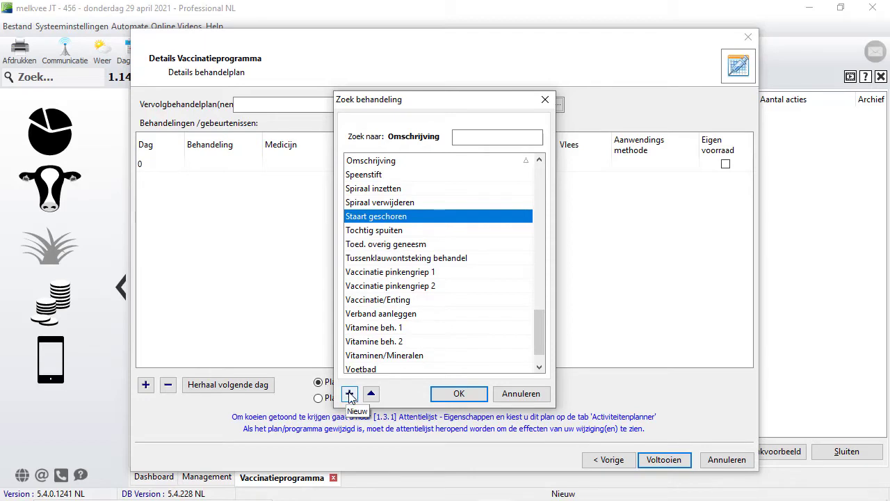
pyautogui.click(365, 275)
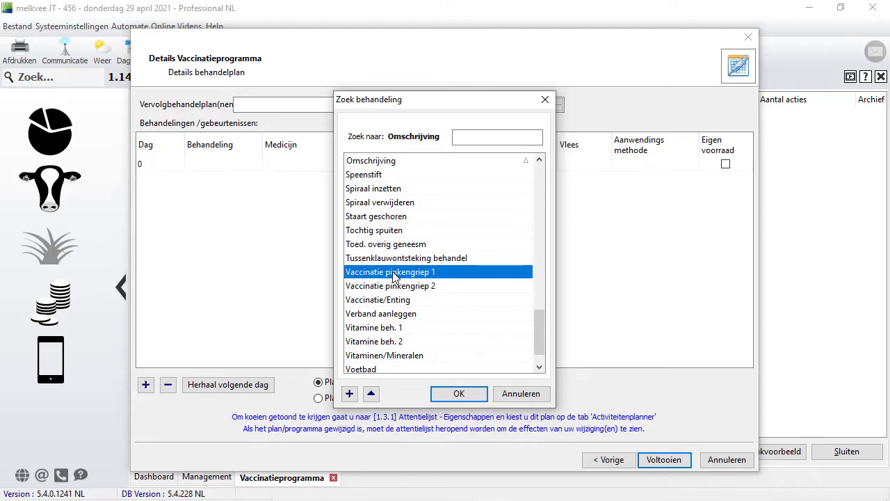
pyautogui.doubleClick(395, 276)
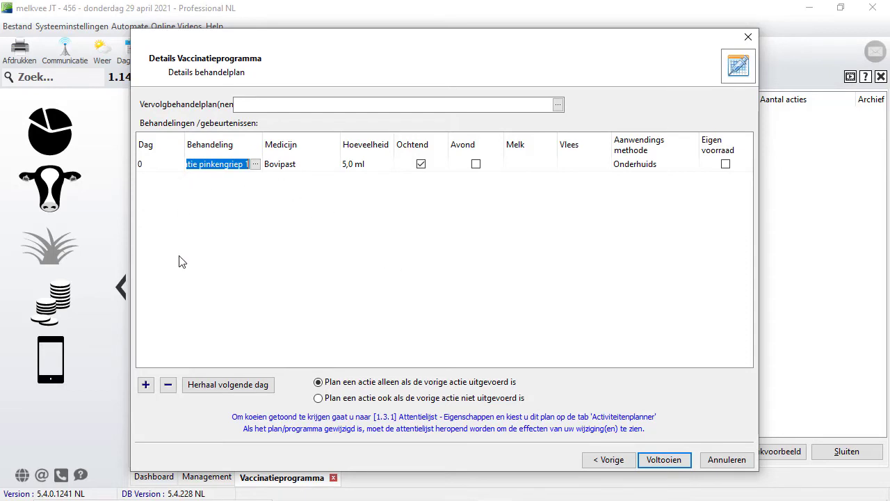
# - Add a second treatment row on day 30 with the treatment Vaccinatie pinkengriep 2
pyautogui.click(146, 385)
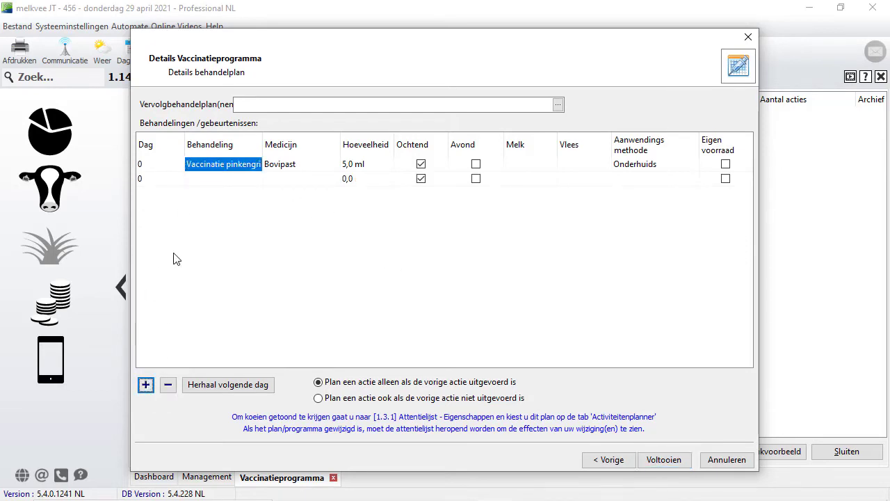
pyautogui.click(166, 182)
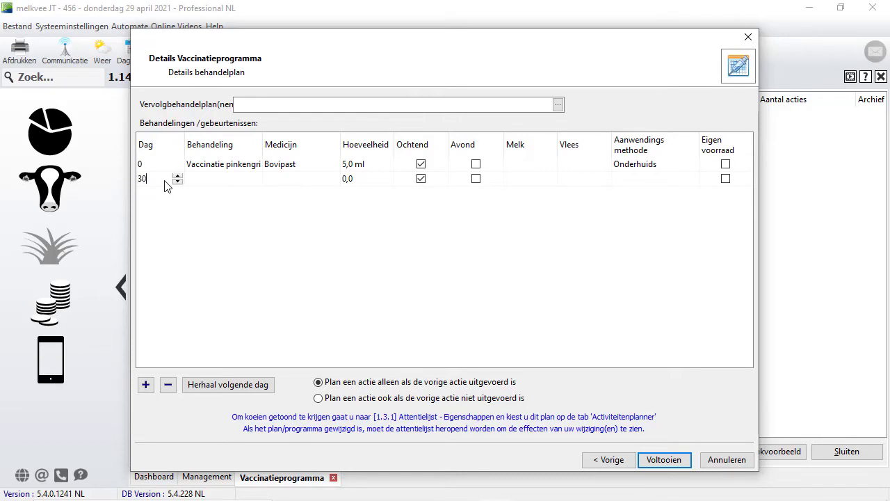
pyautogui.click(216, 181)
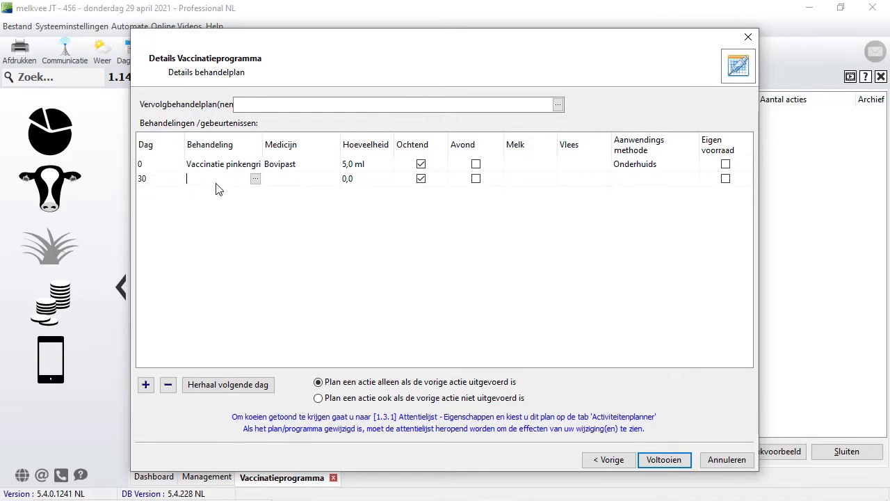
pyautogui.click(256, 180)
pyautogui.click(463, 299)
pyautogui.scroll(-15, 464, 299)
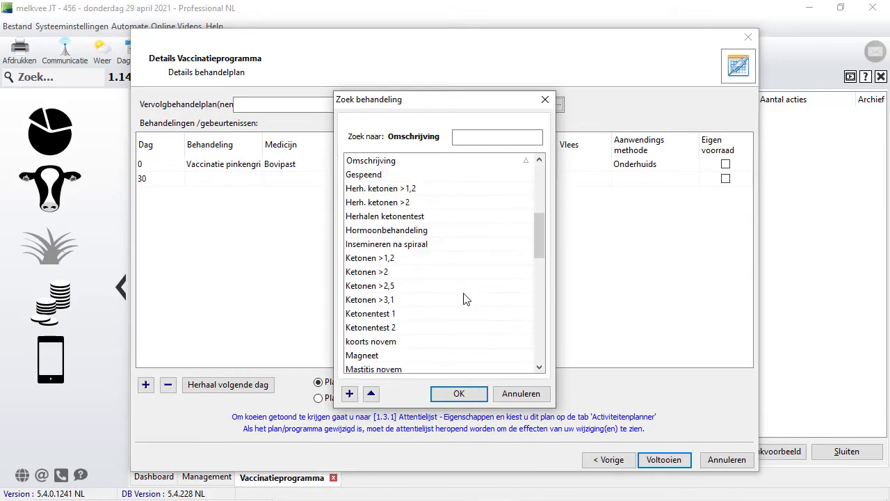
pyautogui.click(434, 369)
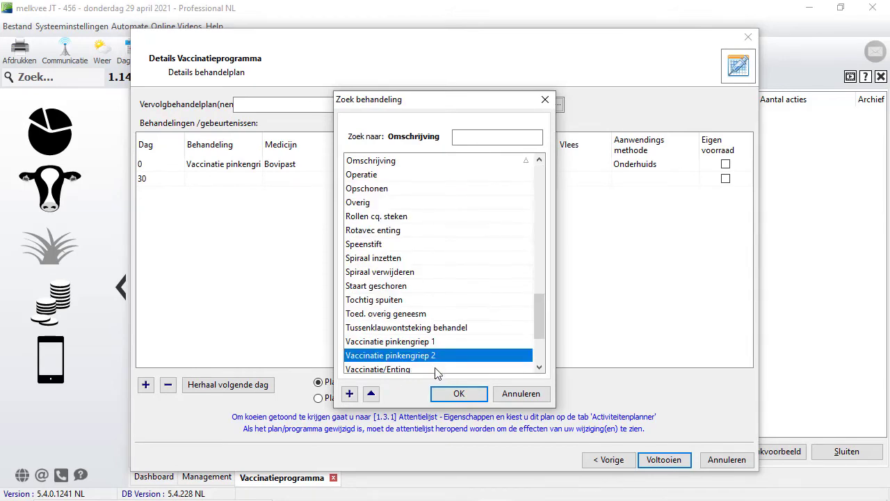
pyautogui.click(458, 394)
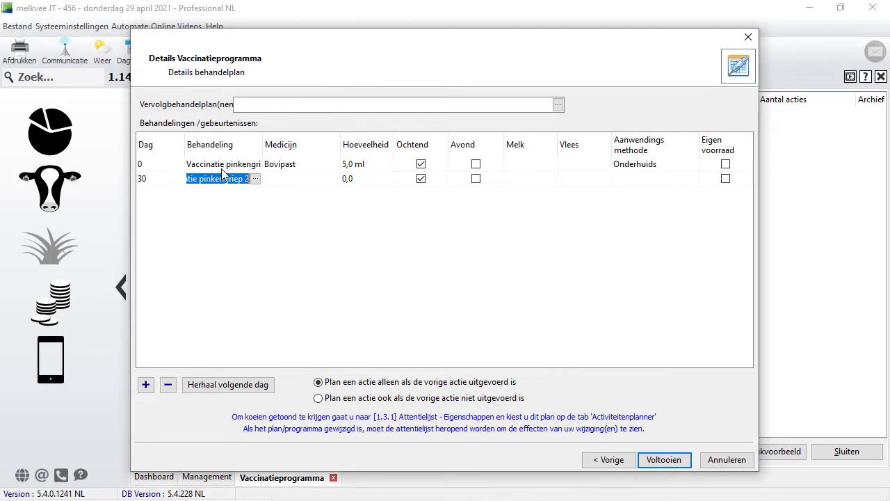
# - Give the day 30 treatment the medicine Bovipast, an amount of 5 ml and the application method Onderhuids
pyautogui.click(297, 180)
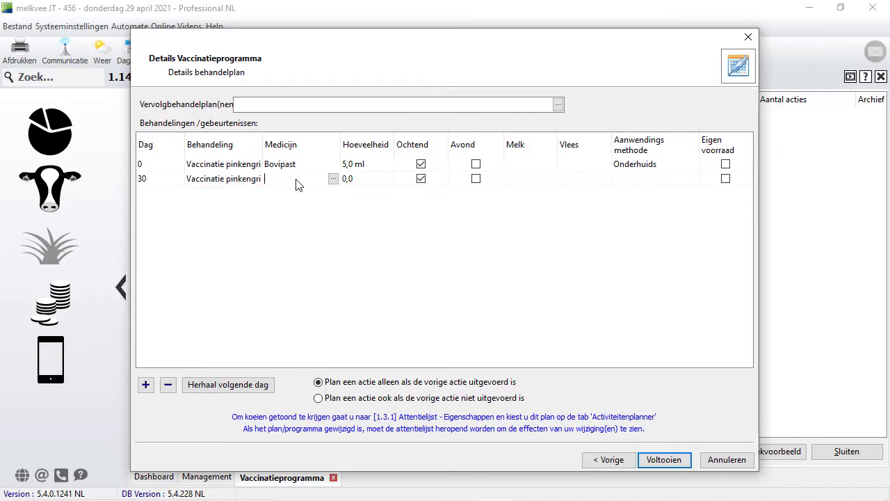
pyautogui.click(334, 179)
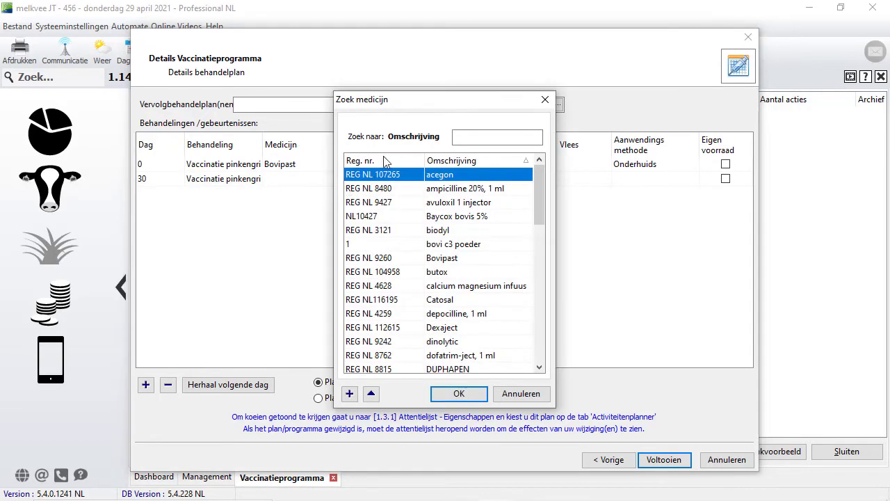
pyautogui.click(491, 258)
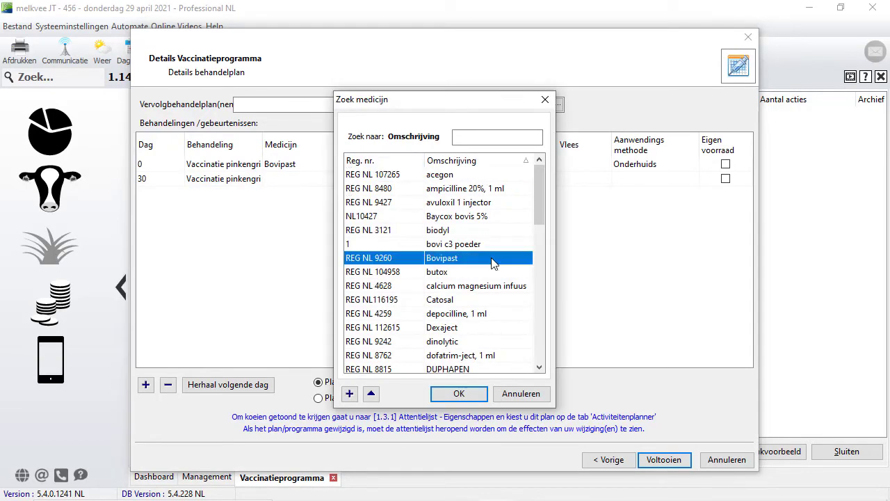
pyautogui.click(458, 394)
pyautogui.click(354, 180)
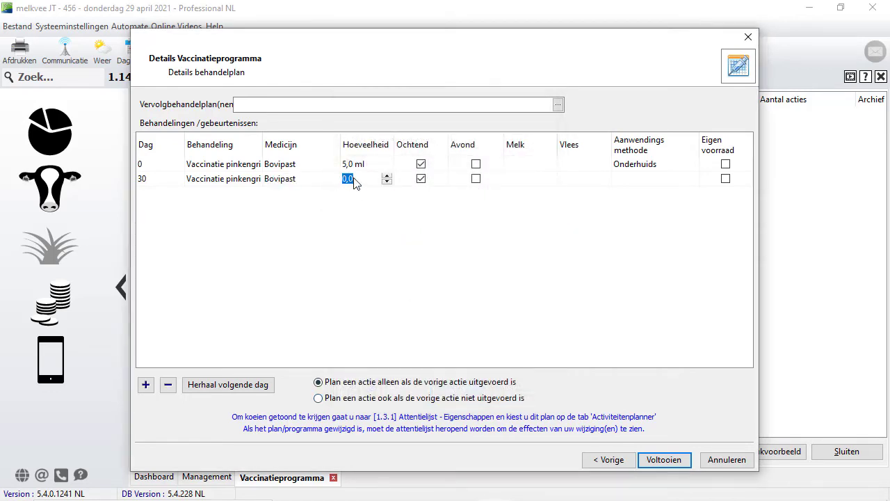
pyautogui.write('5')
pyautogui.click(681, 182)
pyautogui.click(691, 179)
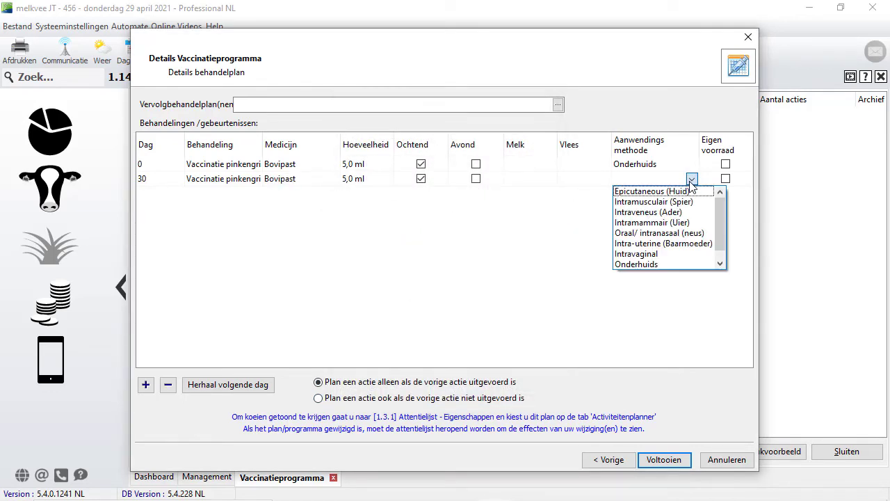
pyautogui.click(669, 263)
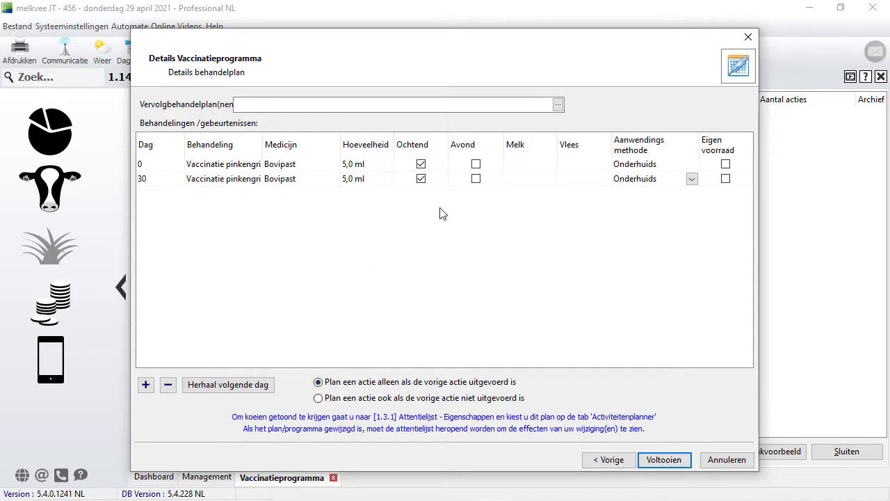
# - Complete the vaccination program and close the Vaccinatieprogramma and Management screens
pyautogui.click(663, 460)
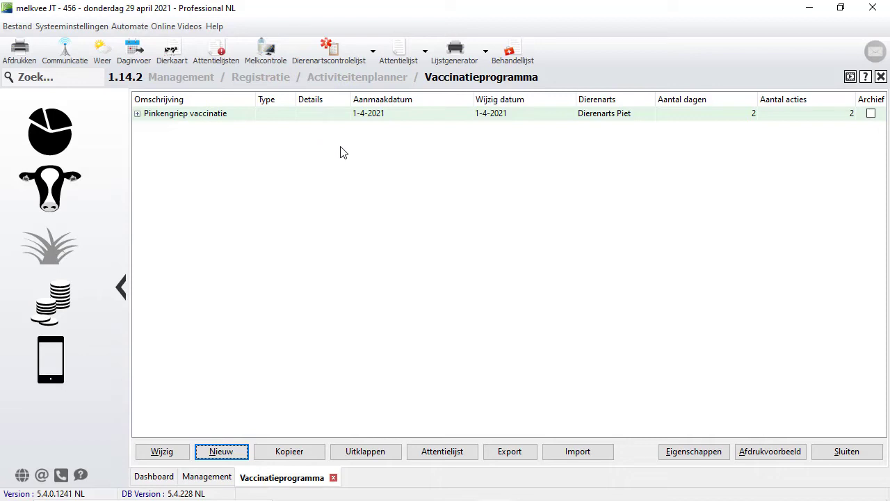
pyautogui.click(858, 454)
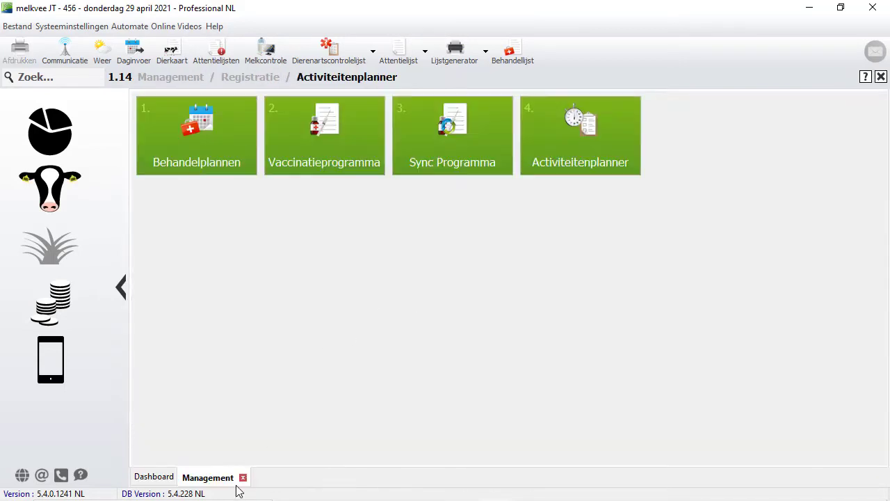
pyautogui.click(243, 479)
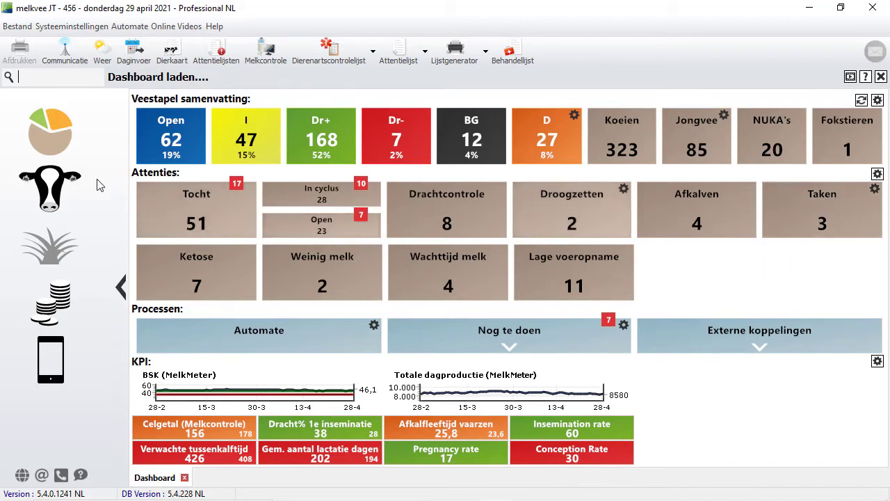
# - Open the standard Attentielijst from the management registration section and look at its available presets
pyautogui.click(66, 182)
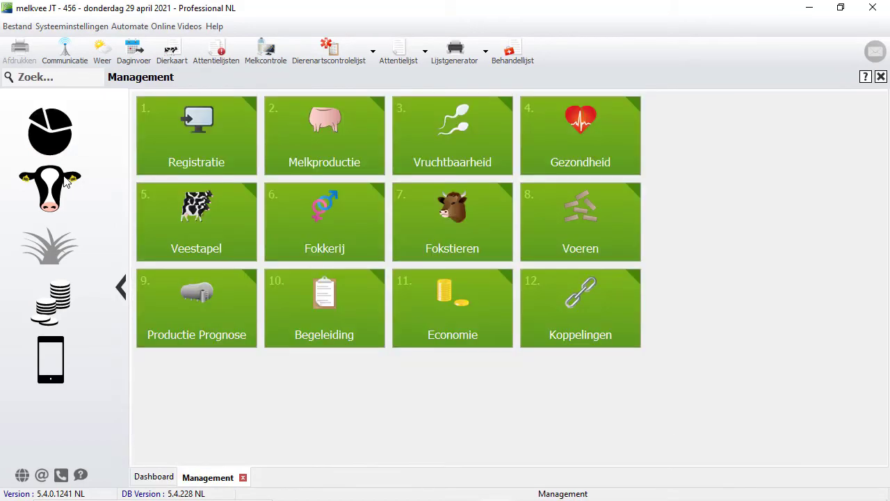
pyautogui.click(205, 138)
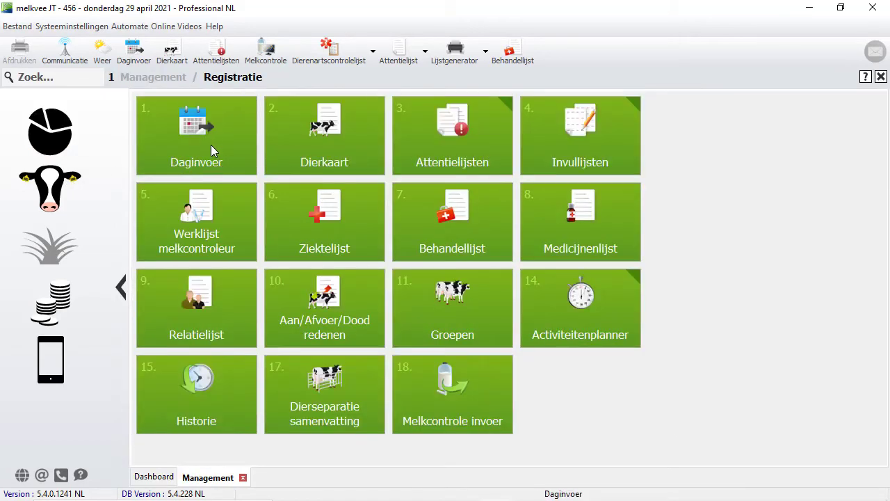
pyautogui.click(479, 131)
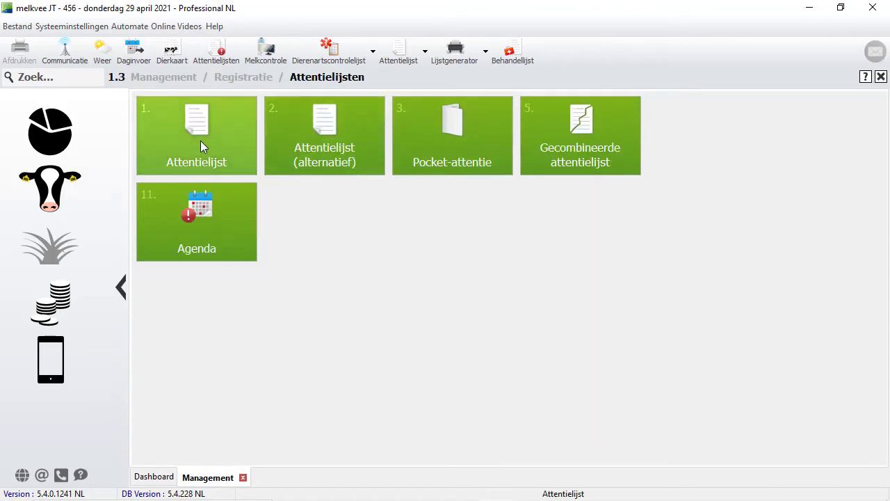
pyautogui.click(201, 142)
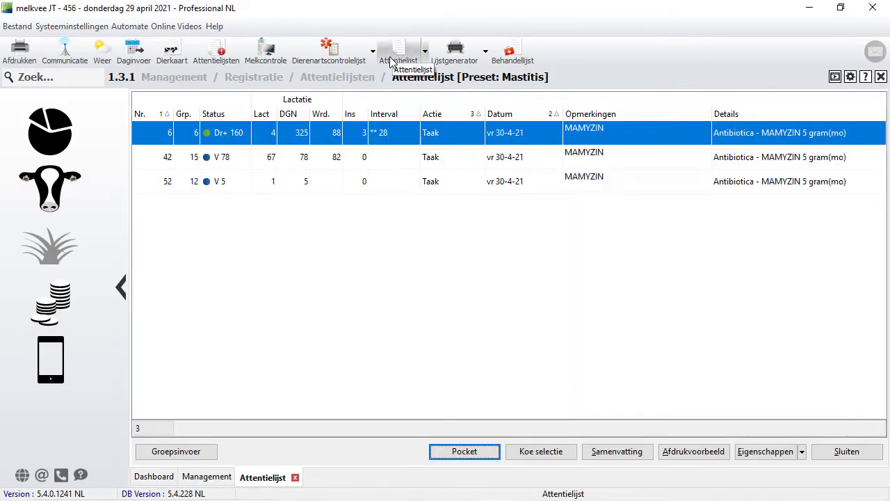
pyautogui.click(426, 51)
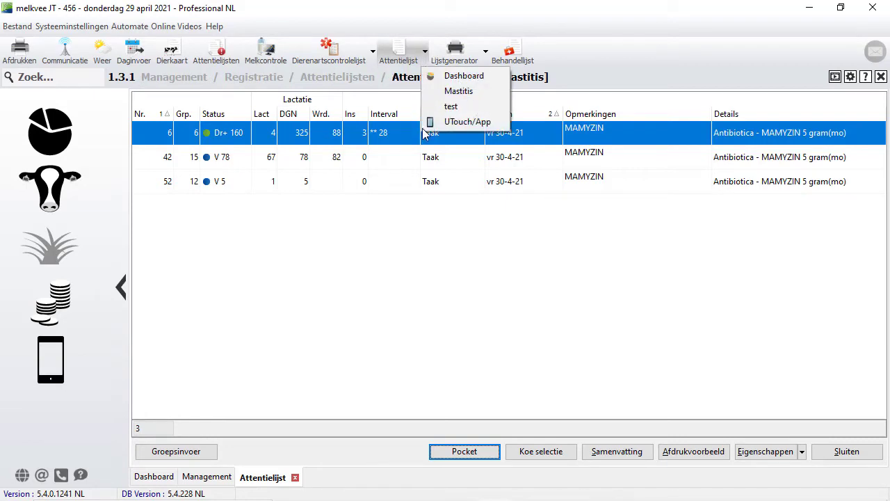
pyautogui.click(405, 212)
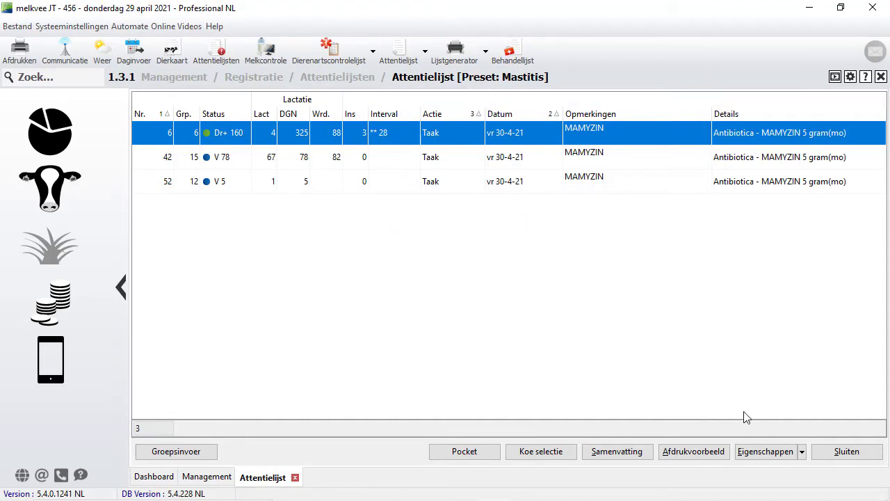
# - Create a new preset named Pinkengriep vaccinatie in the attention list's properties
pyautogui.click(781, 458)
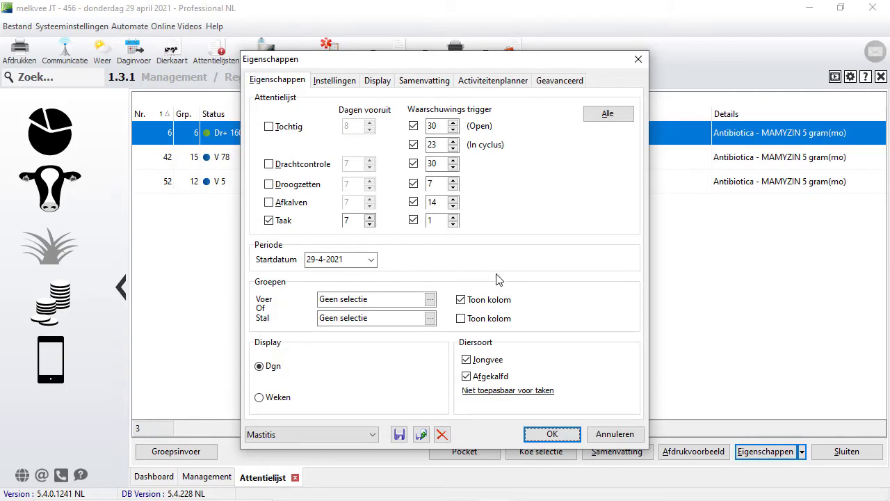
pyautogui.click(421, 435)
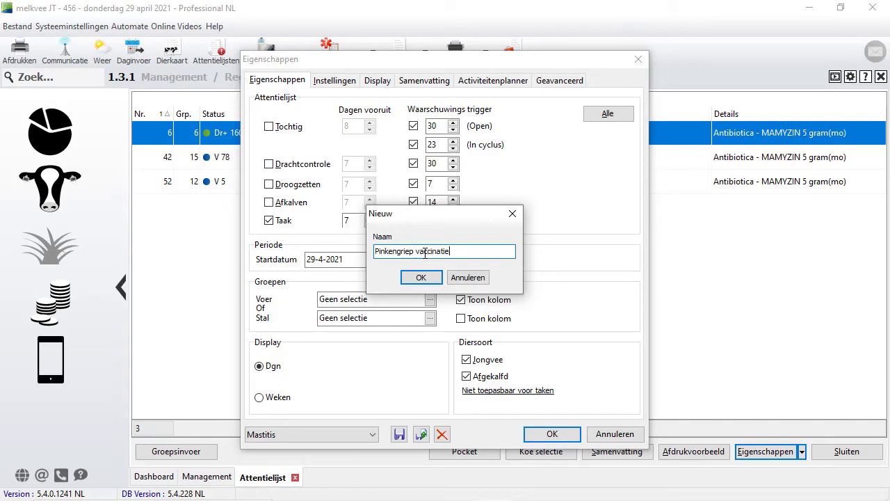
pyautogui.click(420, 277)
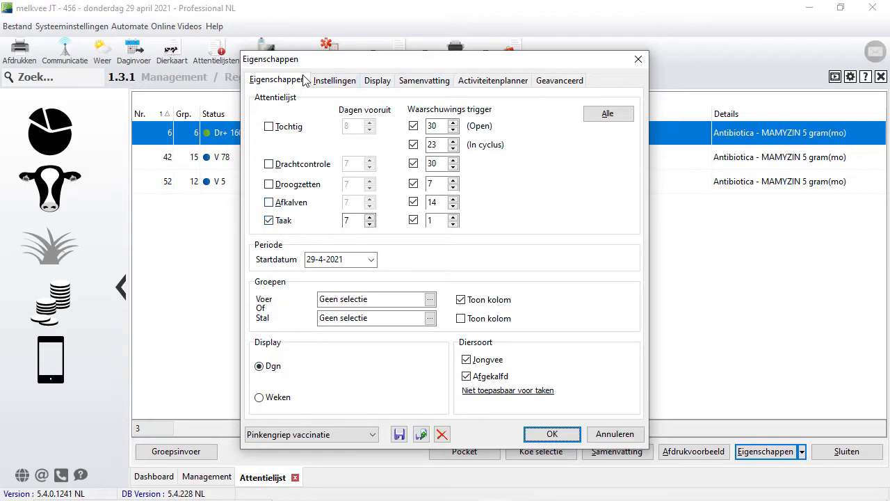
# - Deselect the treatment plans MAMYZIN and avuloxil 3 dagen in the preset's activity planner settings
pyautogui.click(488, 82)
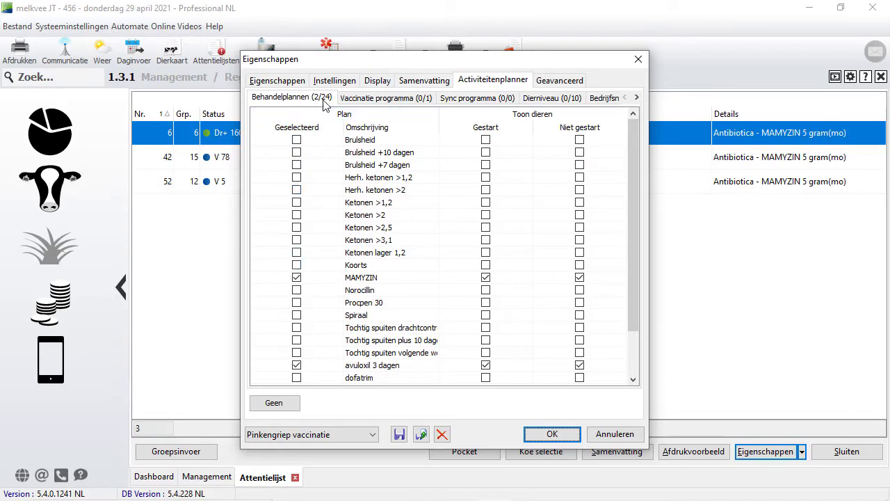
pyautogui.click(324, 281)
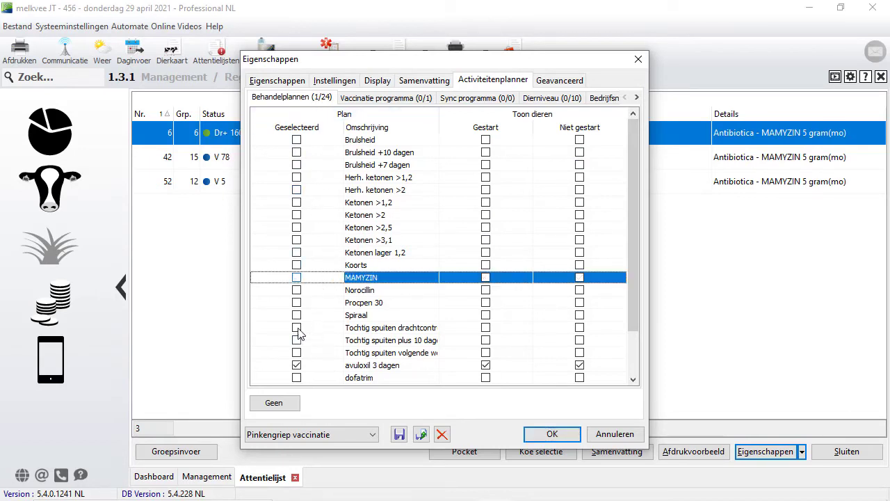
pyautogui.click(309, 368)
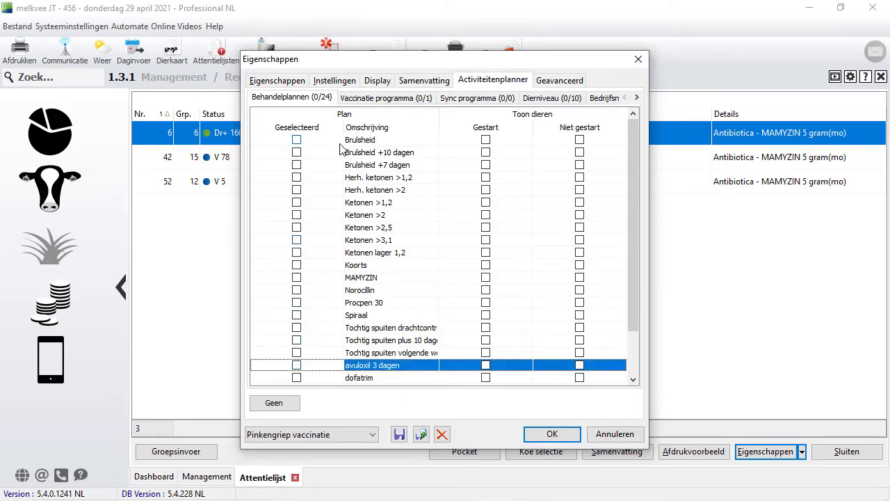
# - Include the Pinkengriep vaccinatie vaccination program in the preset, then save the preset and apply it to the attention list
pyautogui.click(376, 98)
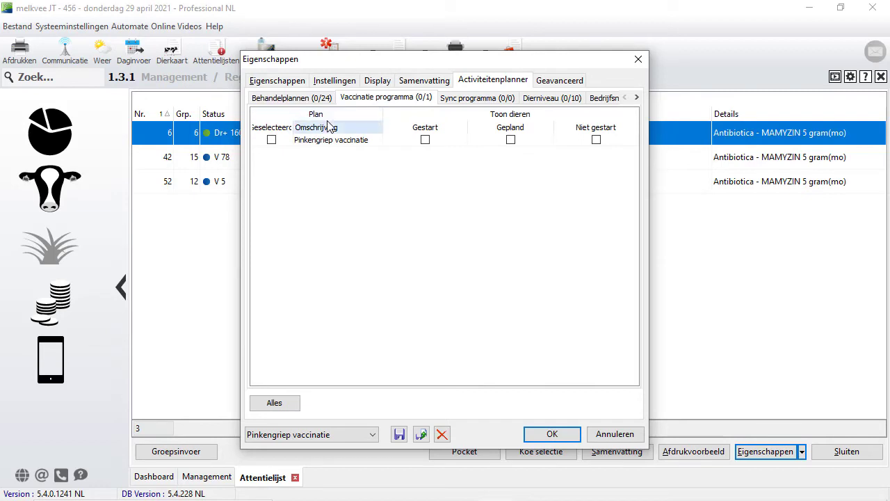
pyautogui.click(278, 142)
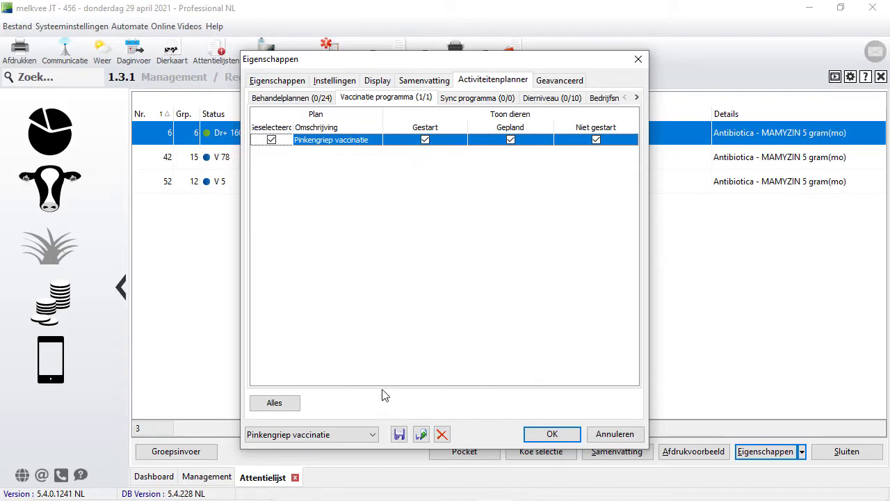
pyautogui.click(402, 438)
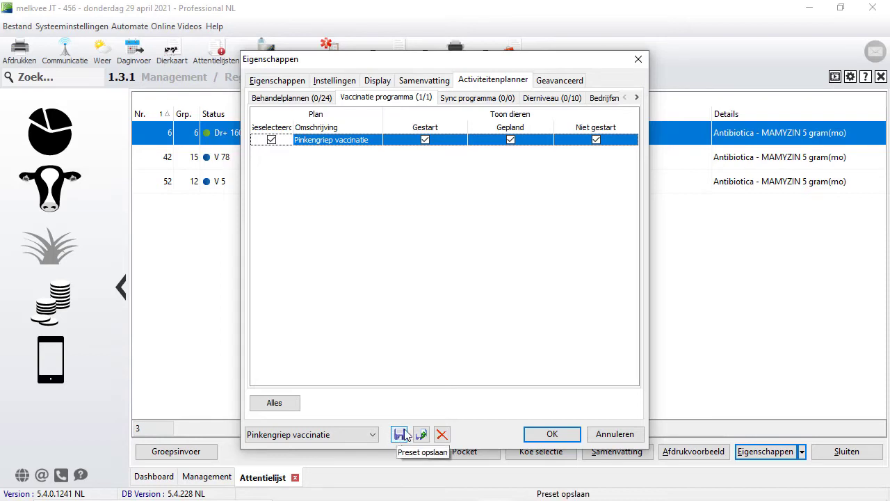
pyautogui.click(558, 434)
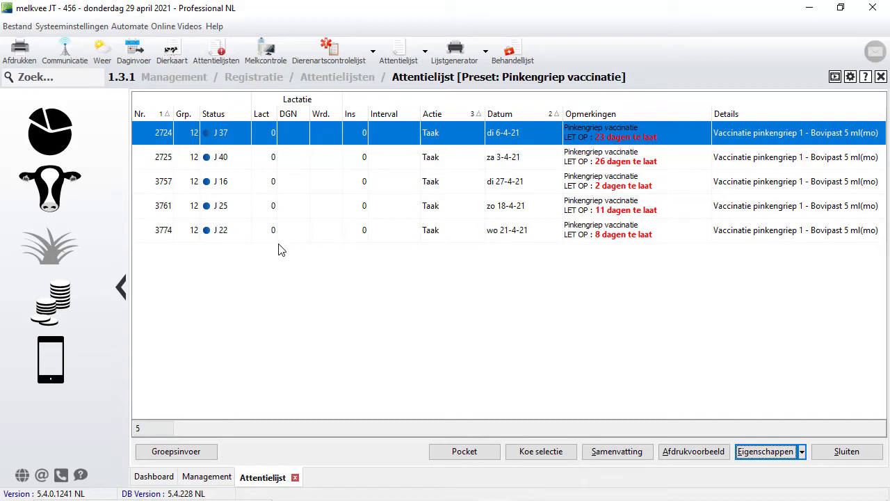
# - Begin a group entry for Ziekte / behandelingen that starts the Pinkengriep vaccinatie program, and proceed to the animal selection
pyautogui.click(182, 452)
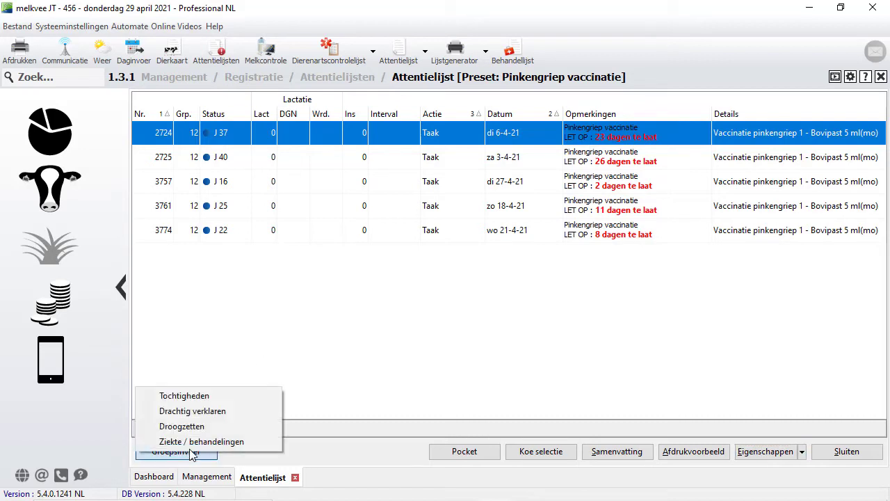
pyautogui.click(199, 441)
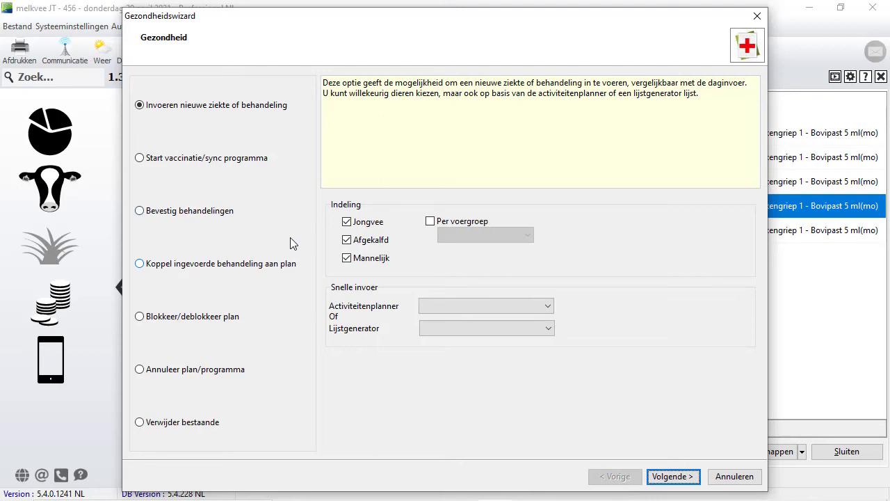
pyautogui.click(153, 163)
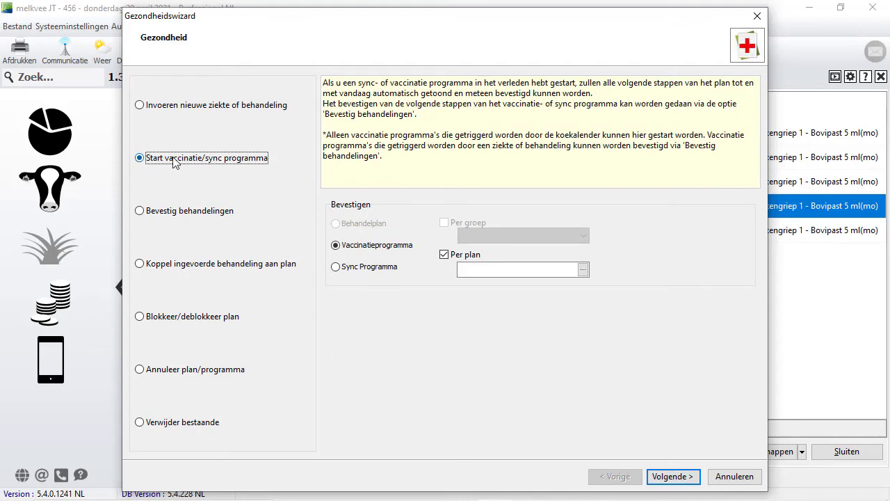
pyautogui.click(582, 272)
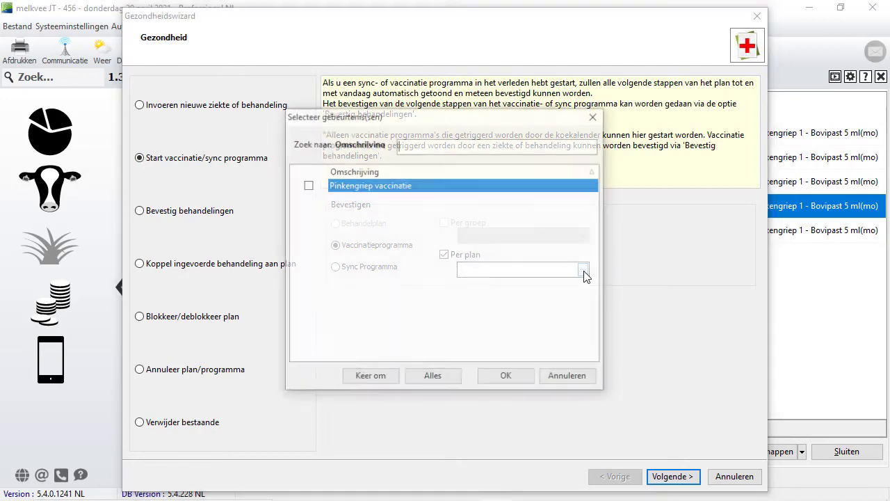
pyautogui.click(307, 184)
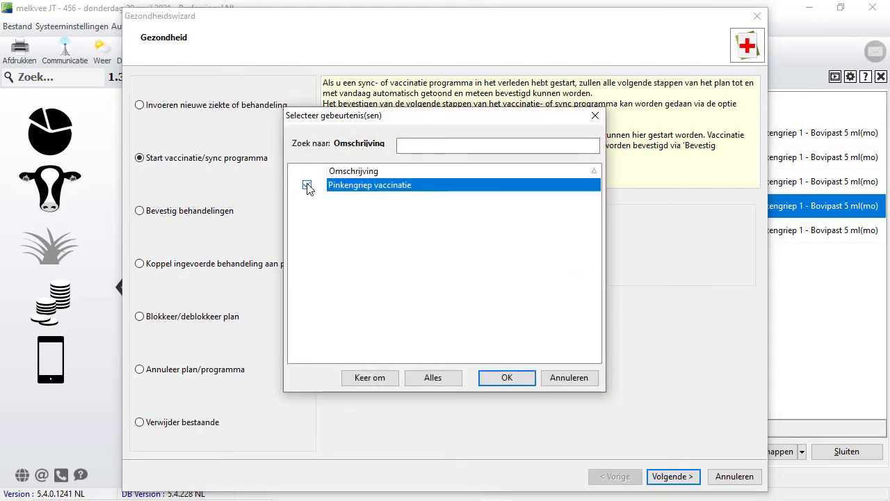
pyautogui.click(509, 375)
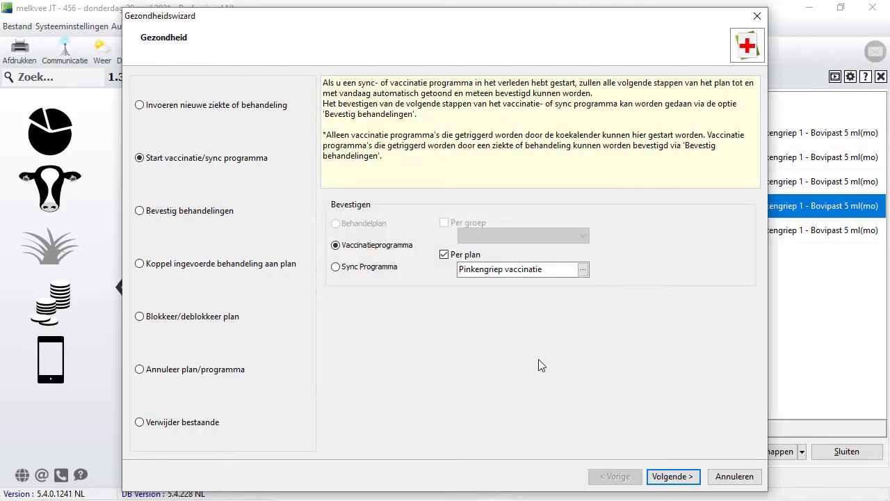
pyautogui.click(687, 479)
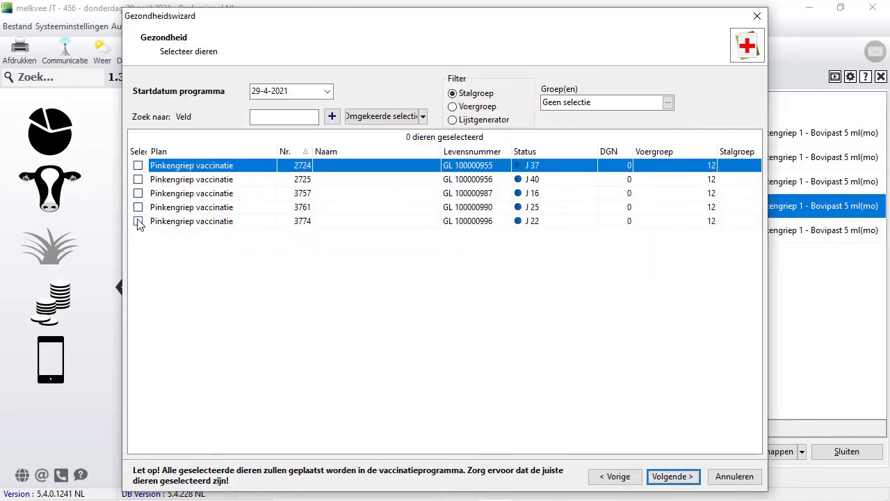
# - Select animals 2724 and 2725 for the program and confirm their first vaccination treatments
pyautogui.click(138, 165)
pyautogui.click(138, 179)
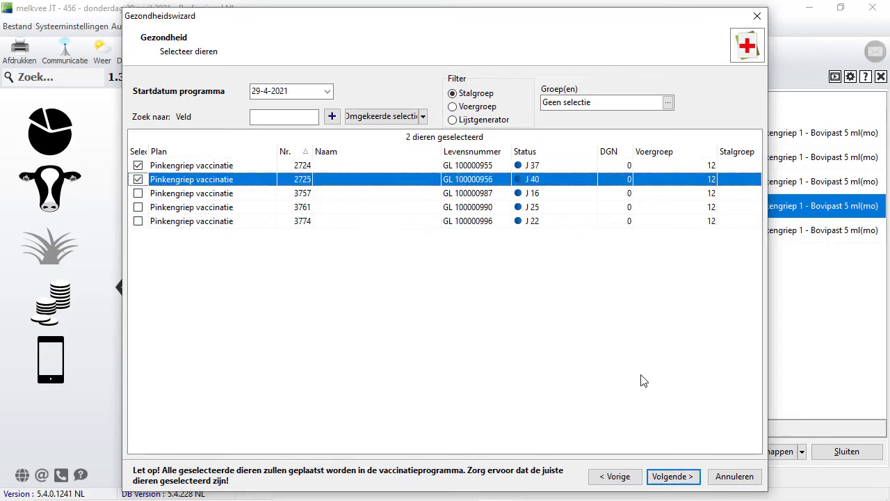
pyautogui.click(672, 477)
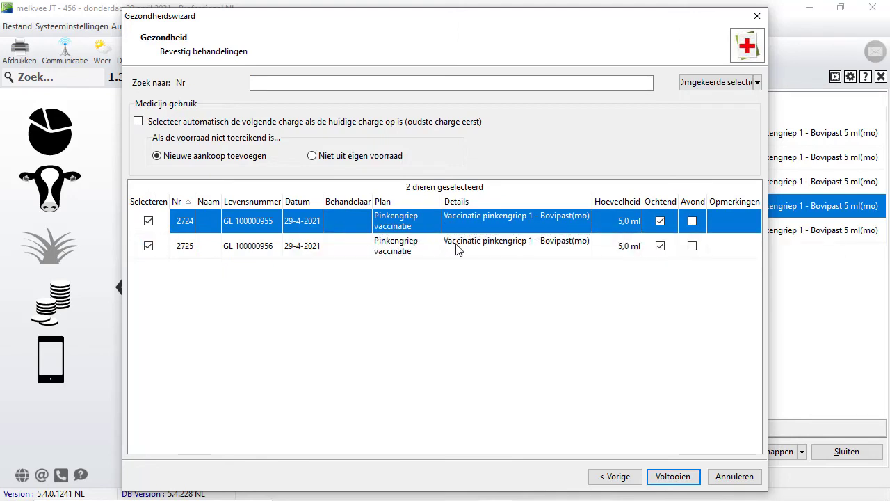
pyautogui.click(672, 477)
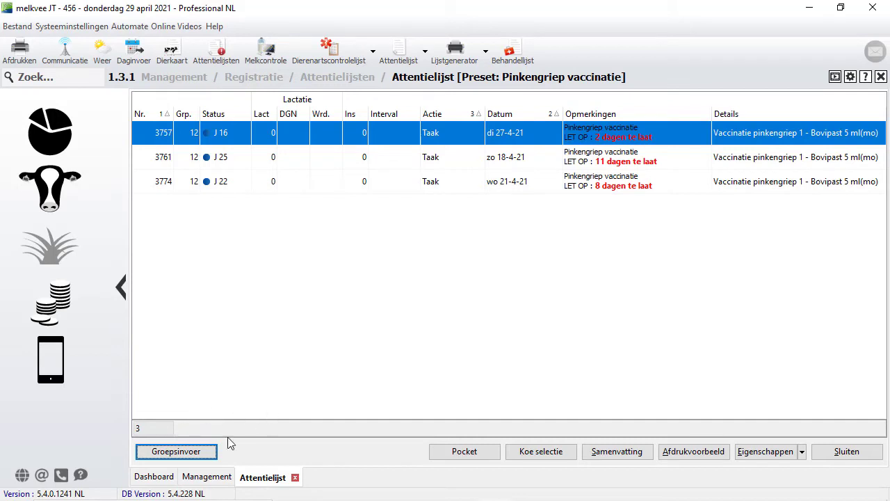
pyautogui.click(182, 454)
pyautogui.click(186, 444)
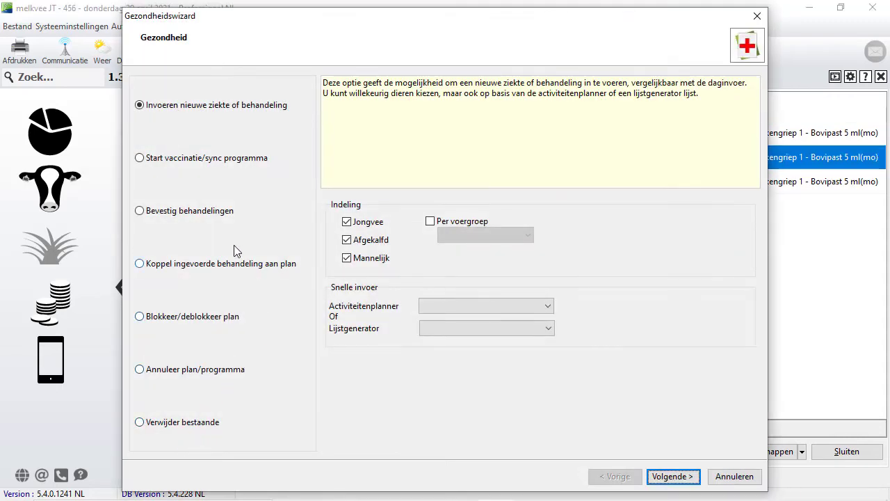
pyautogui.click(174, 216)
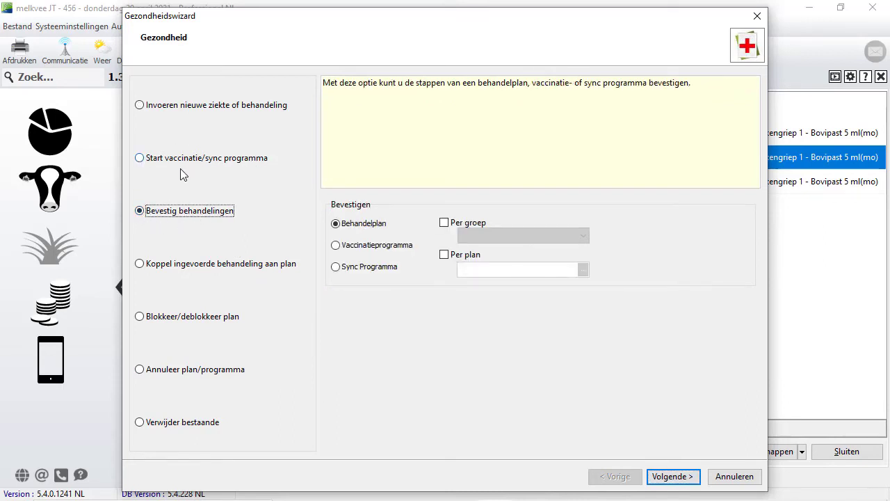
pyautogui.click(734, 477)
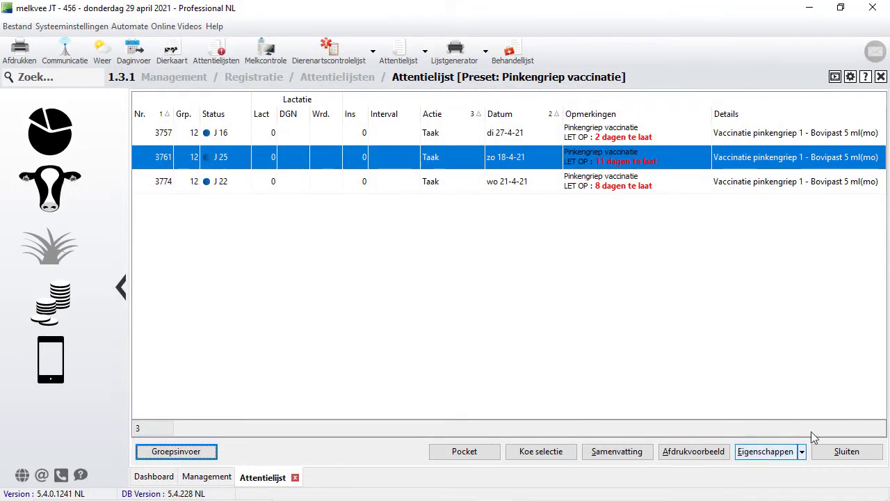
# - Close the attention list and open the Activiteitenplanner overview of planned activities under Registratie
pyautogui.click(841, 454)
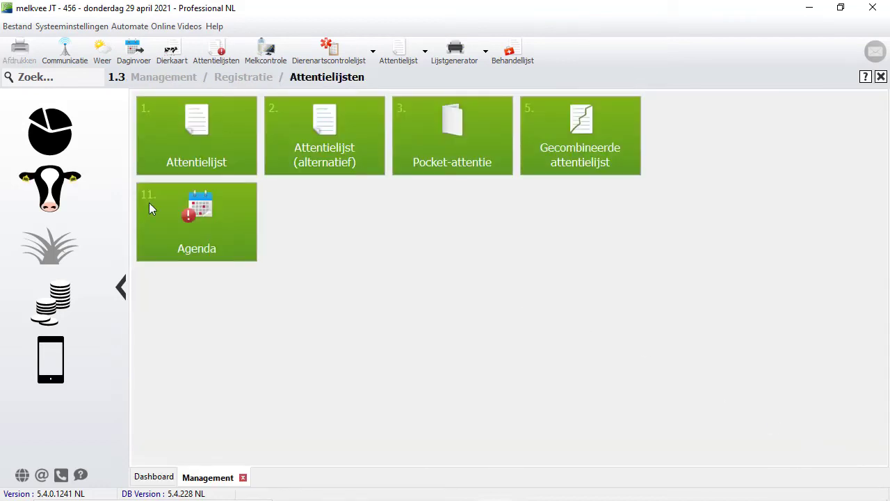
pyautogui.click(163, 77)
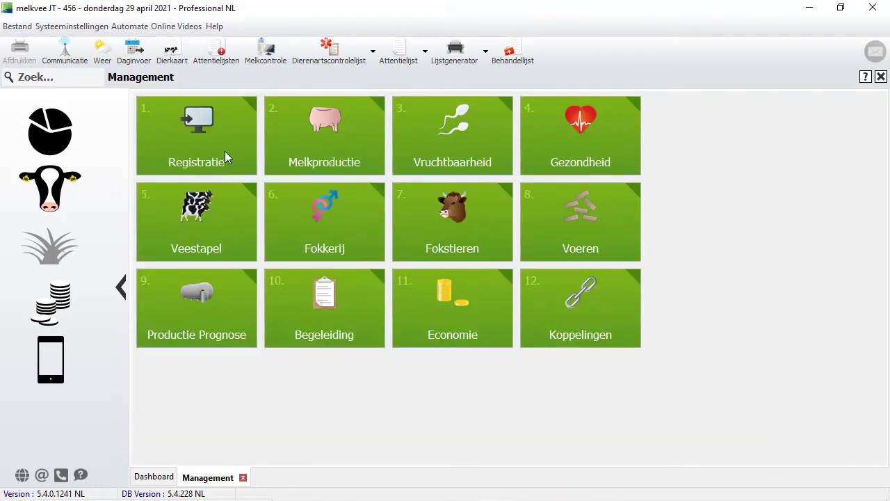
pyautogui.click(226, 128)
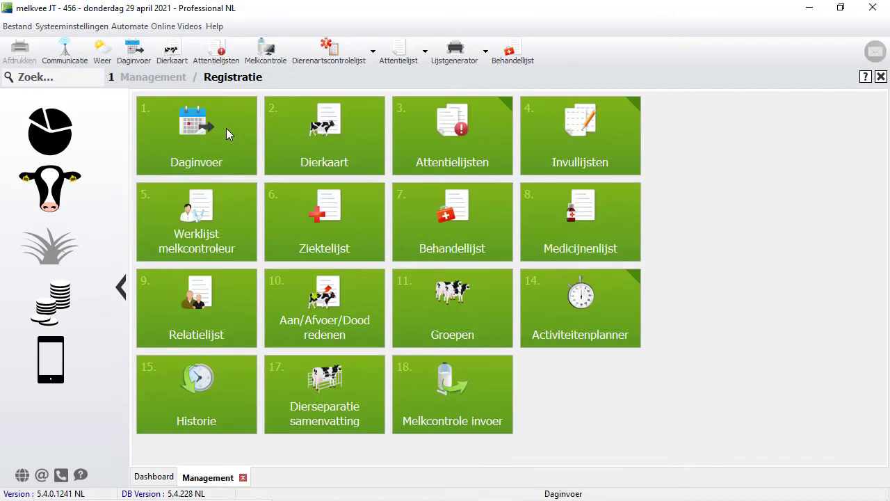
pyautogui.click(566, 310)
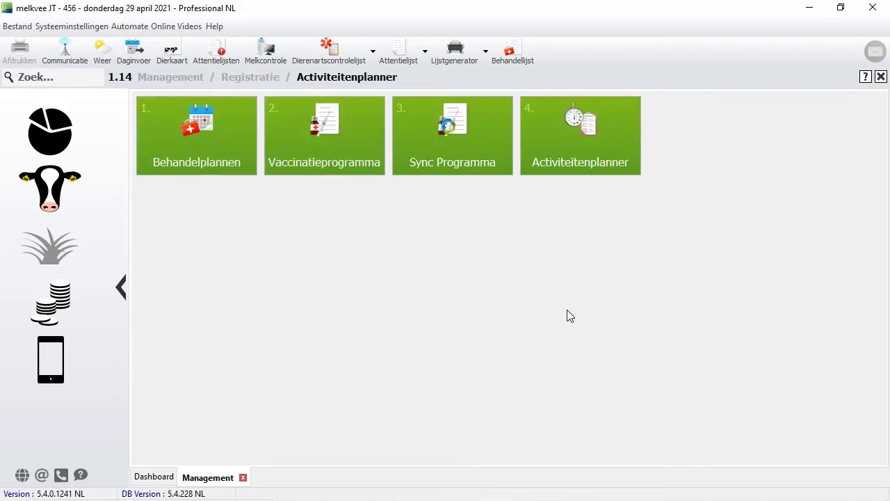
pyautogui.click(599, 122)
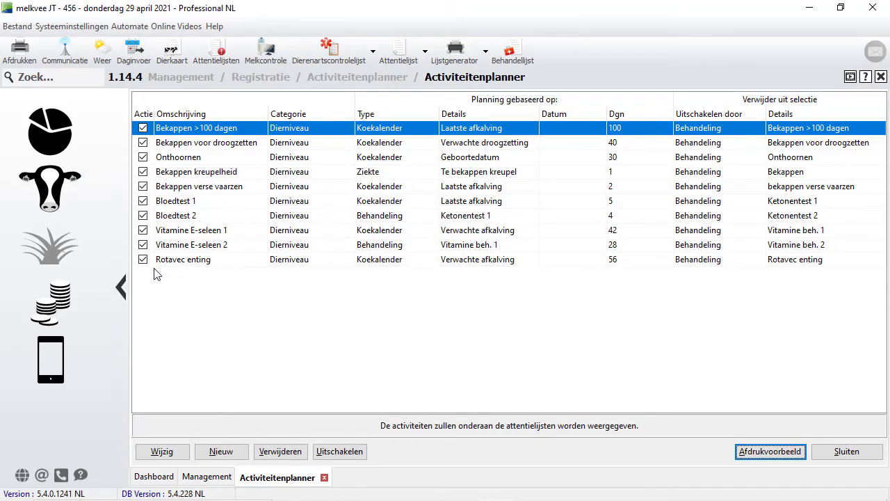
# - Review the Rotavec enting activity's settings for starting point, animal status, days before calving, presentation and registration period, and finish its wizard
pyautogui.click(203, 264)
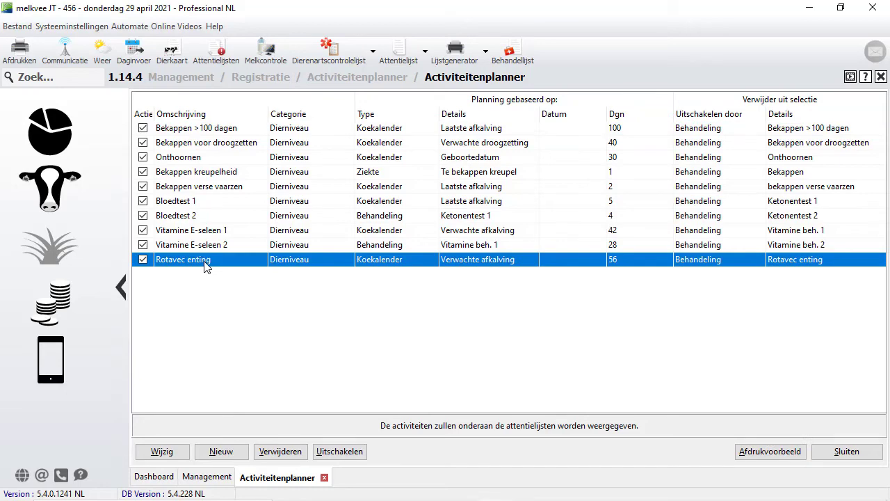
pyautogui.click(163, 452)
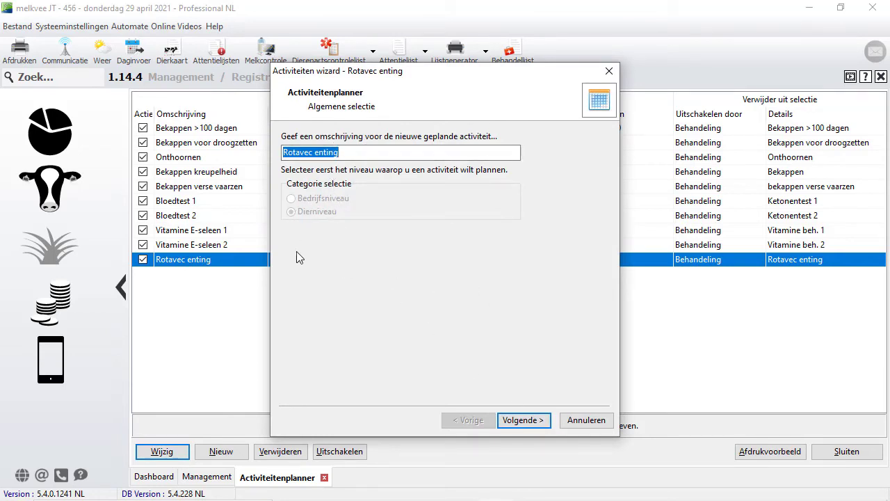
pyautogui.click(534, 422)
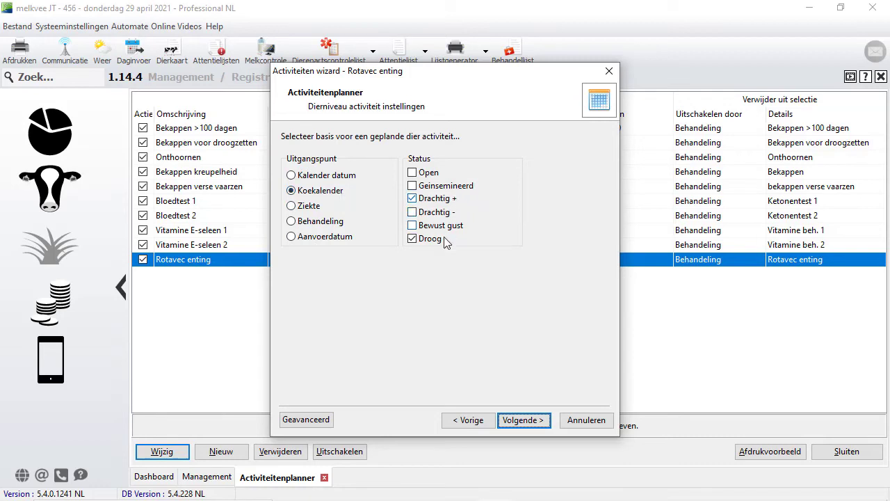
pyautogui.click(524, 420)
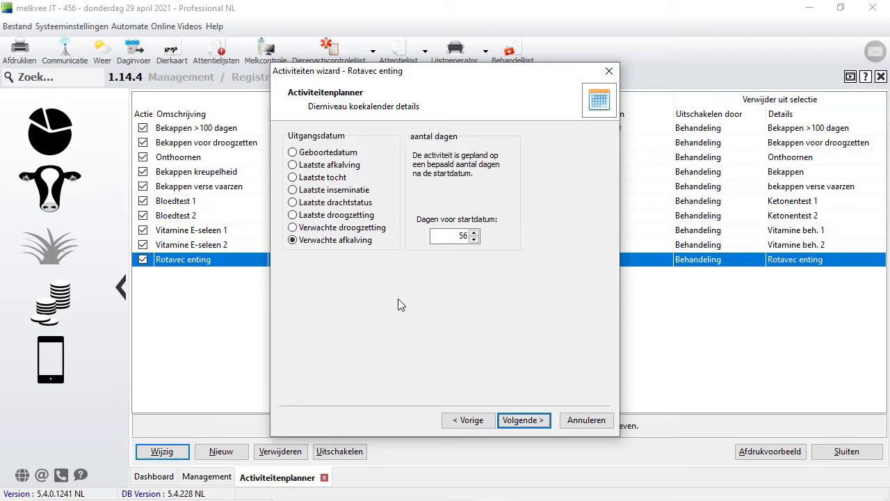
pyautogui.click(535, 424)
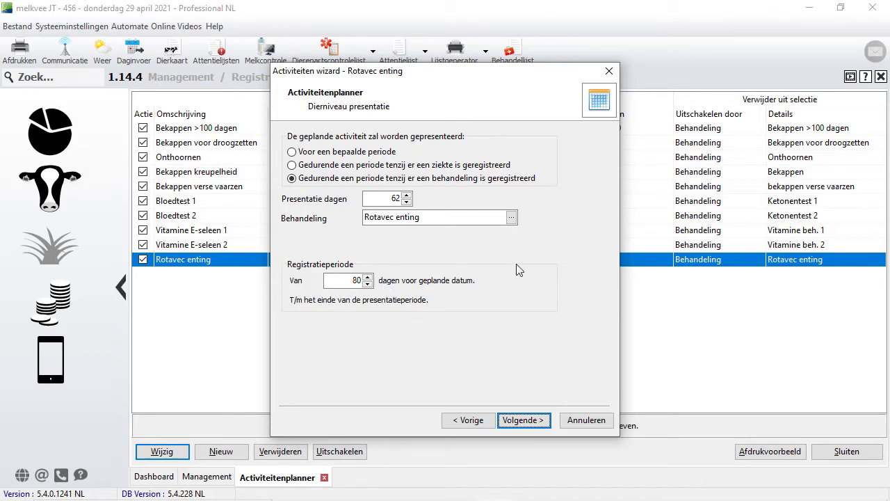
pyautogui.click(533, 420)
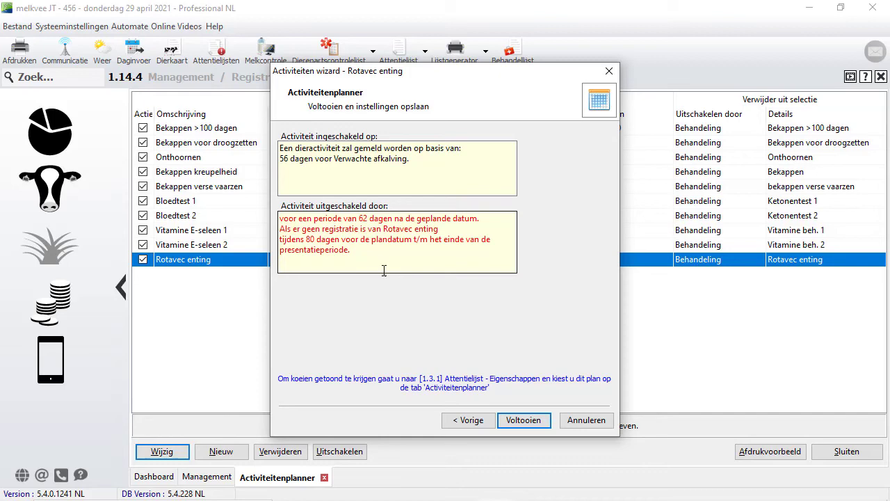
pyautogui.click(525, 422)
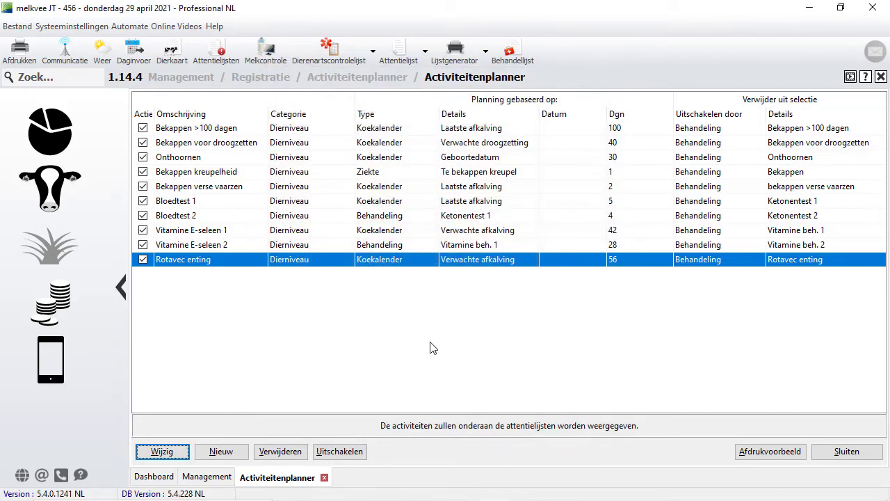
# - Examine the planning basis and presentation details of the hoof-trimming activities Bekappen >100 dagen and Bekappen voor droogzetten
pyautogui.moveTo(207, 272)
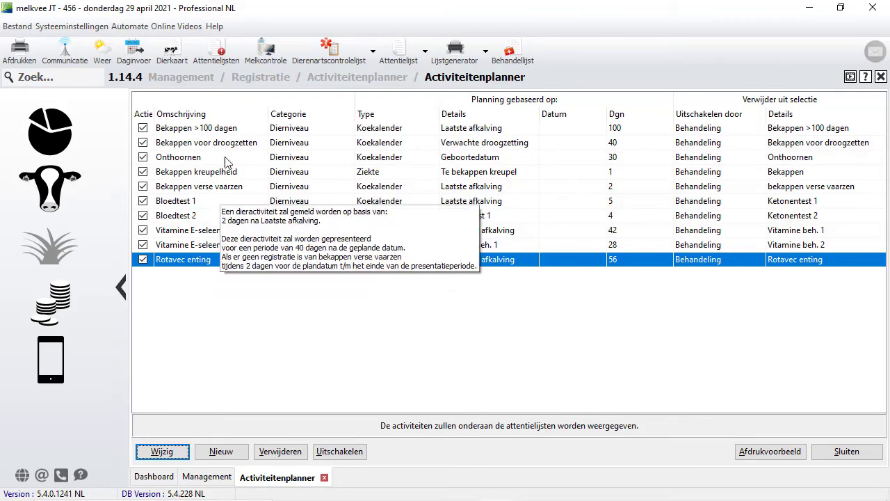
pyautogui.click(392, 132)
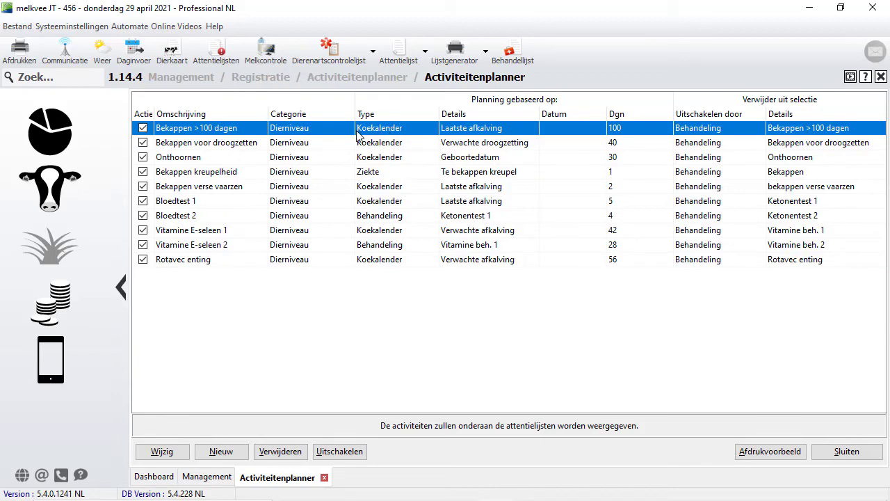
pyautogui.click(230, 147)
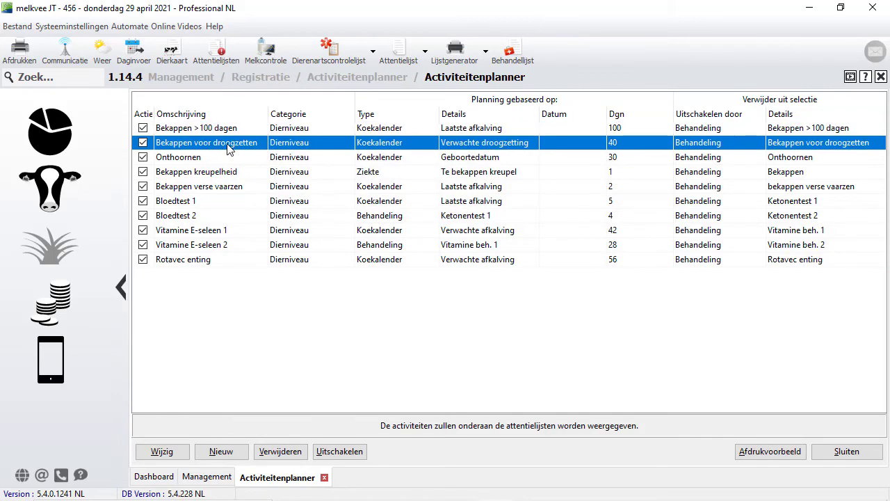
pyautogui.moveTo(205, 143)
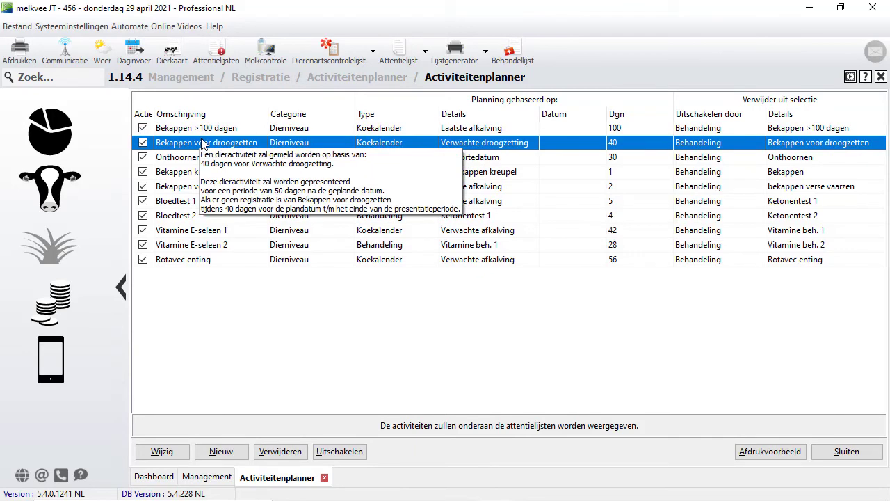
# - Review the Bekappen kreupelheid activity's disease basis, day offset, presentation period and linked treatment, and finish its wizard
pyautogui.click(232, 175)
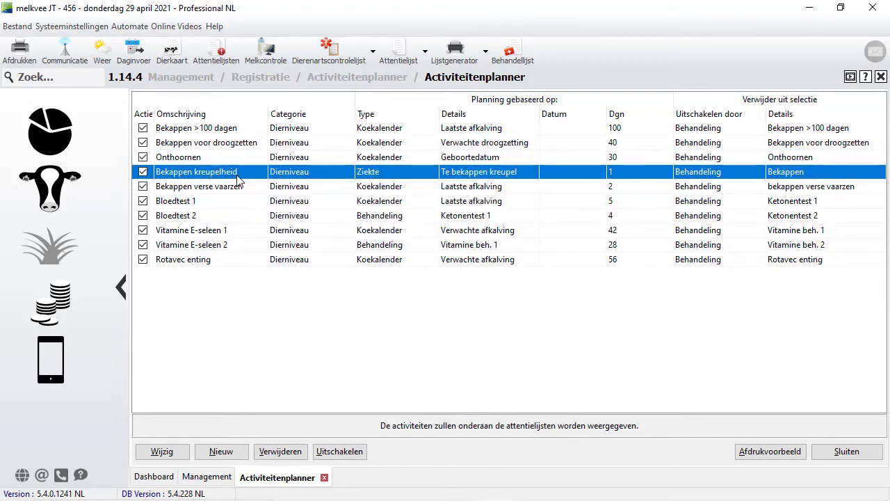
pyautogui.doubleClick(238, 180)
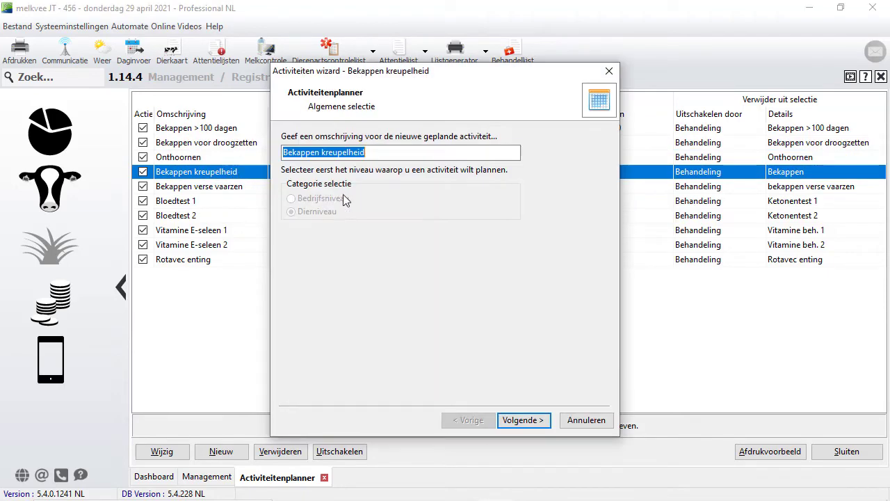
pyautogui.click(539, 426)
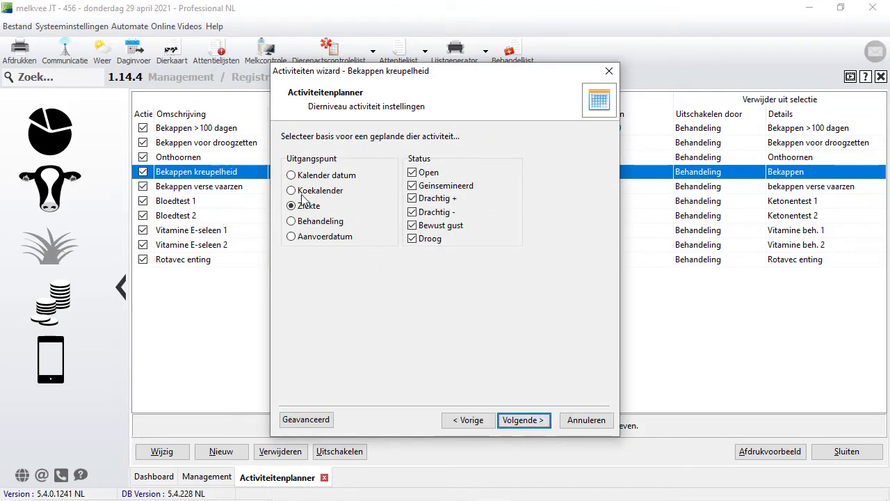
pyautogui.click(524, 420)
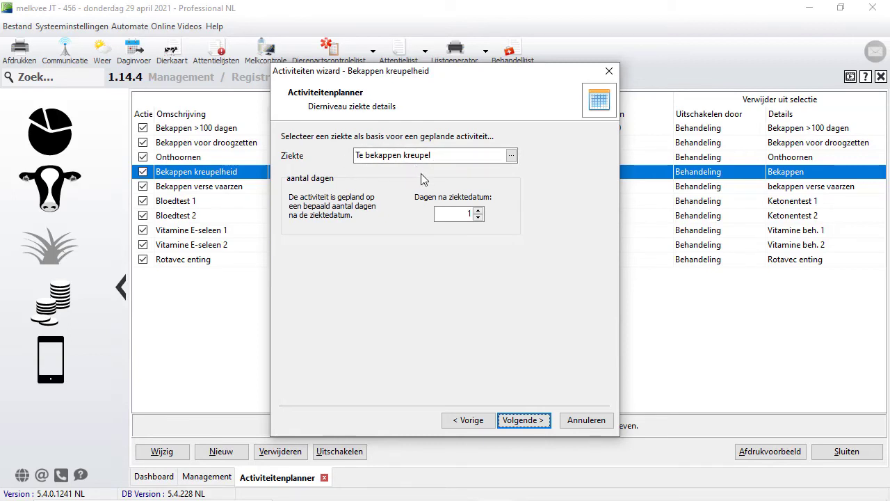
pyautogui.click(527, 420)
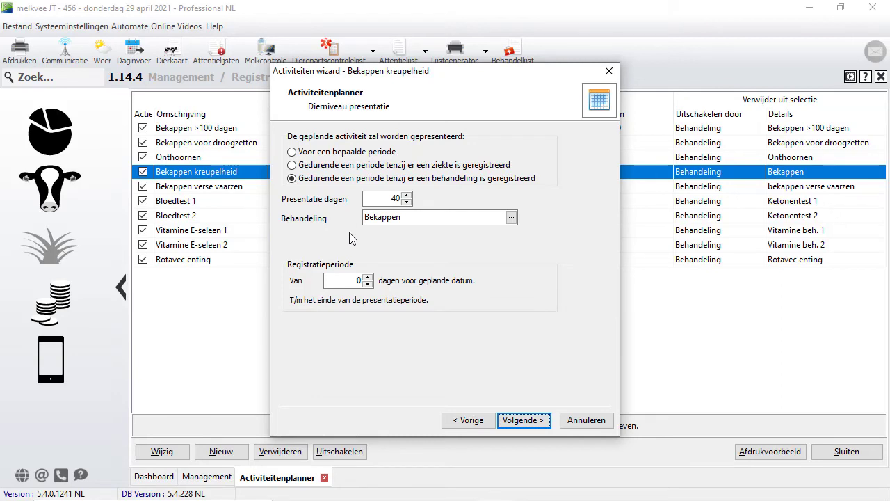
pyautogui.click(528, 422)
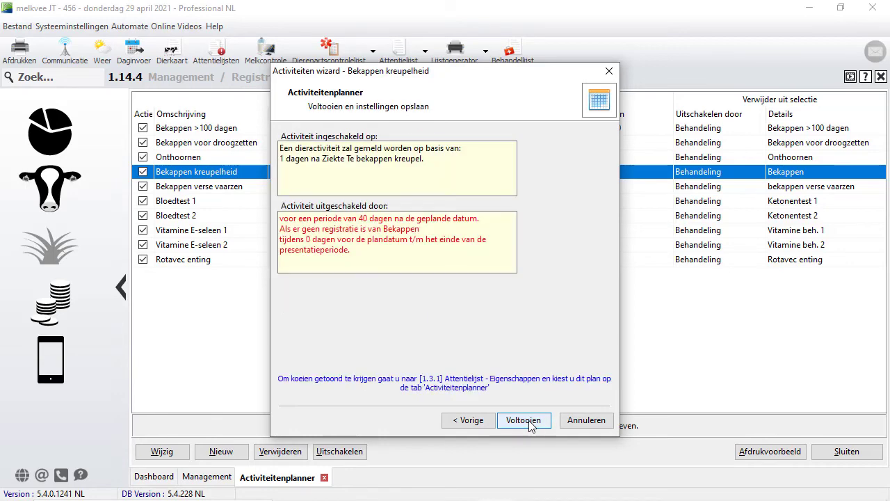
pyautogui.click(526, 421)
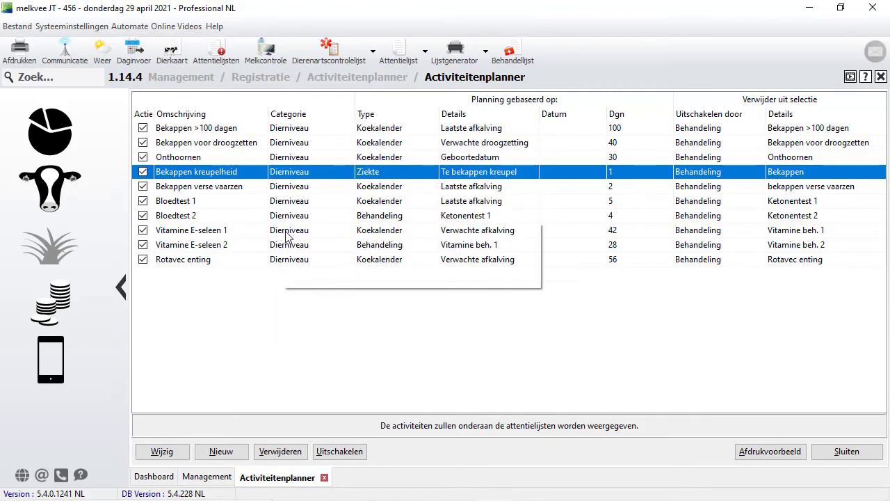
# - Start a new planned activity named Voetbad at Bedrijfsniveau and proceed to its alarm settings
pyautogui.click(207, 458)
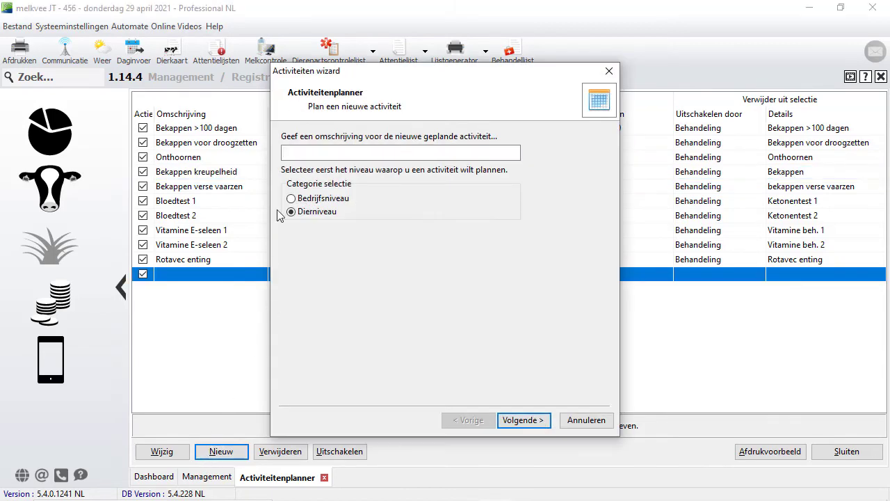
pyautogui.click(302, 154)
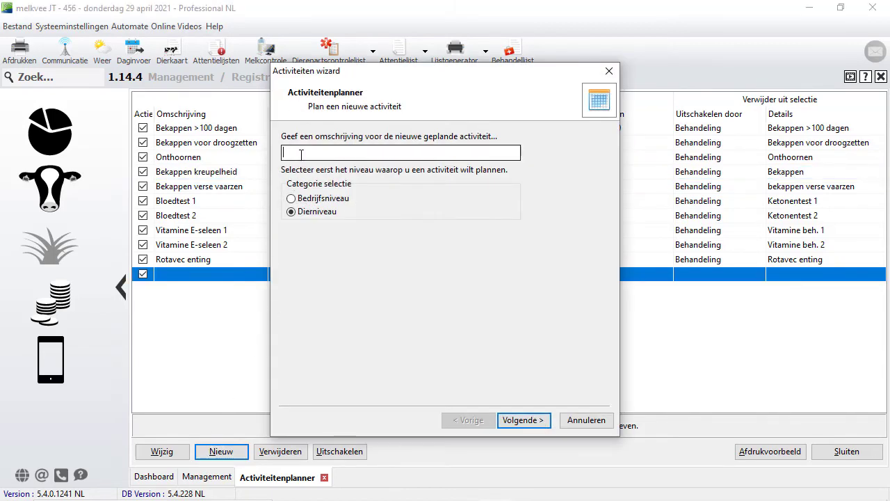
pyautogui.click(303, 198)
pyautogui.click(317, 152)
pyautogui.write('Voetbad')
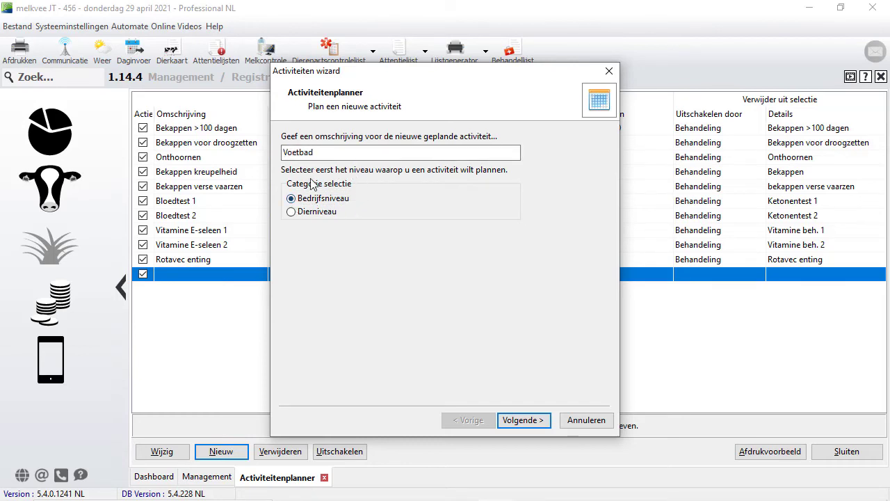
pyautogui.click(523, 420)
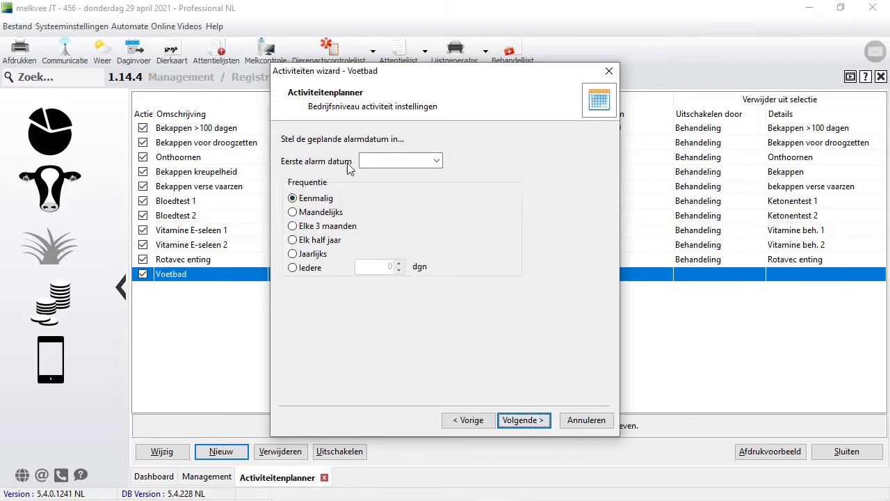
# - Set Voetbad's first alarm date to 3-5-2021 with frequency Elke 3 maanden, and save the activity
pyautogui.click(436, 161)
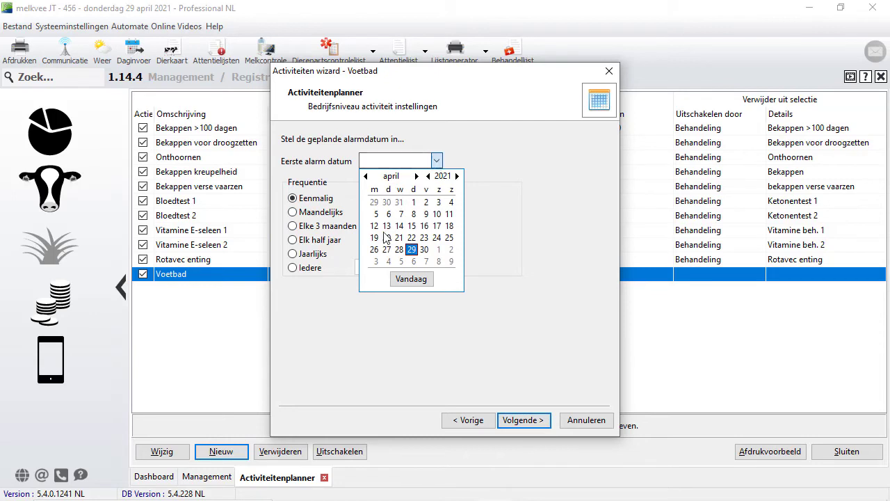
pyautogui.click(376, 261)
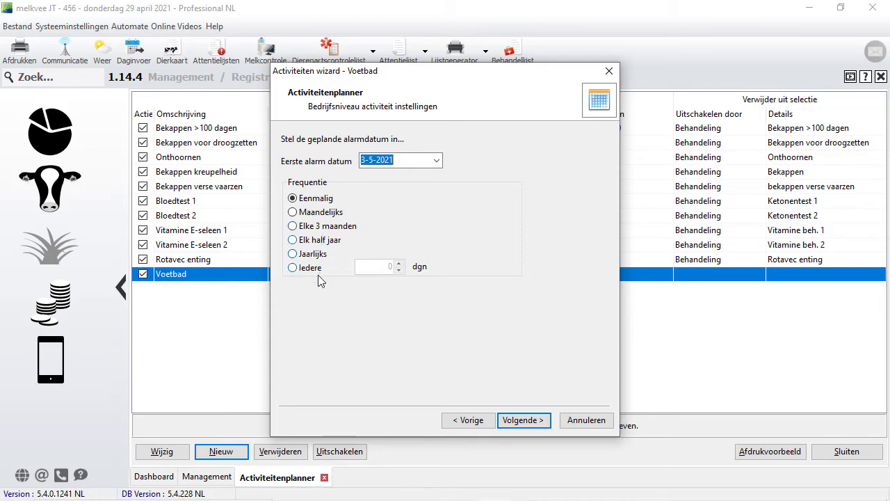
pyautogui.click(306, 228)
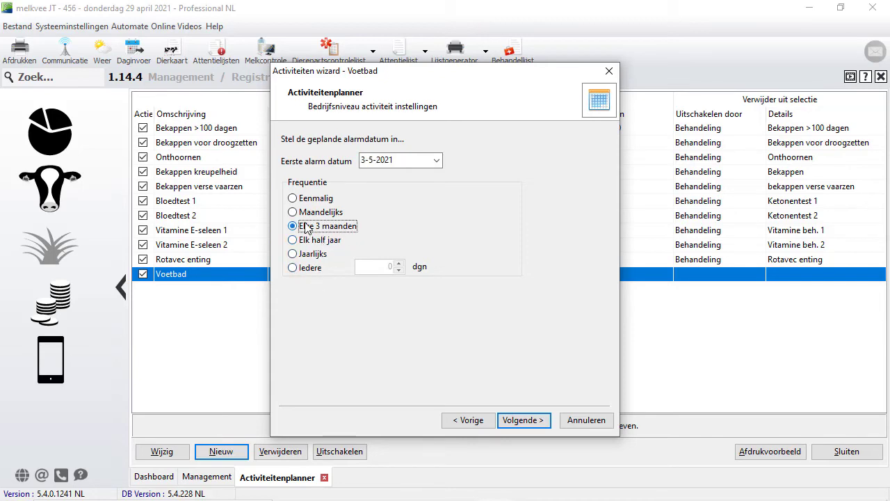
pyautogui.click(523, 420)
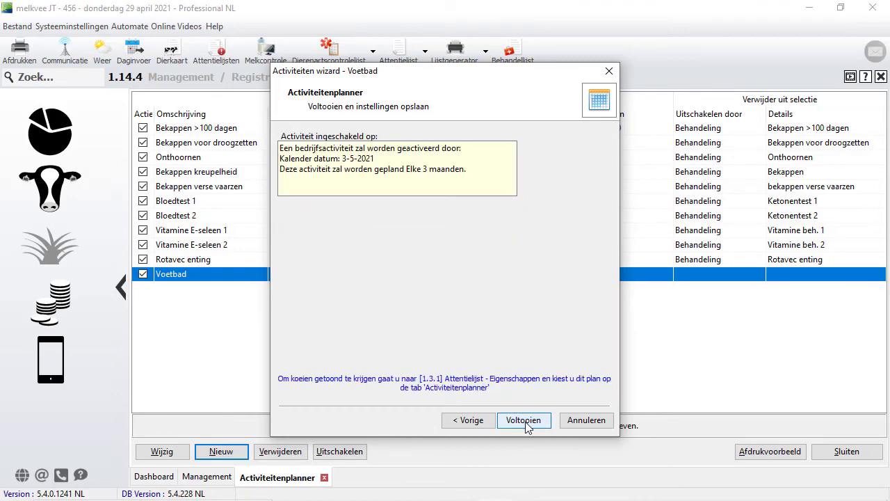
pyautogui.click(526, 423)
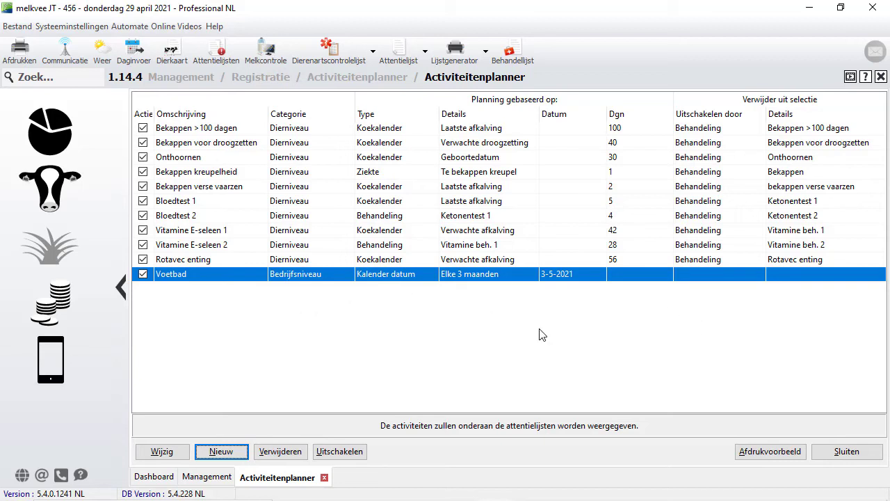
# - Close the Activiteitenplanner and open the Attentielijst from the Attentielijsten section of Management, Registratie
pyautogui.moveTo(602, 229)
pyautogui.click(844, 452)
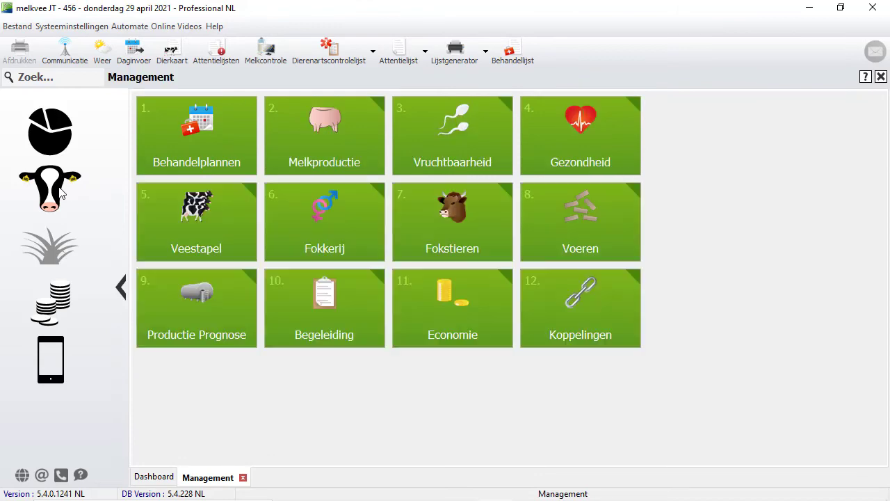
pyautogui.click(221, 126)
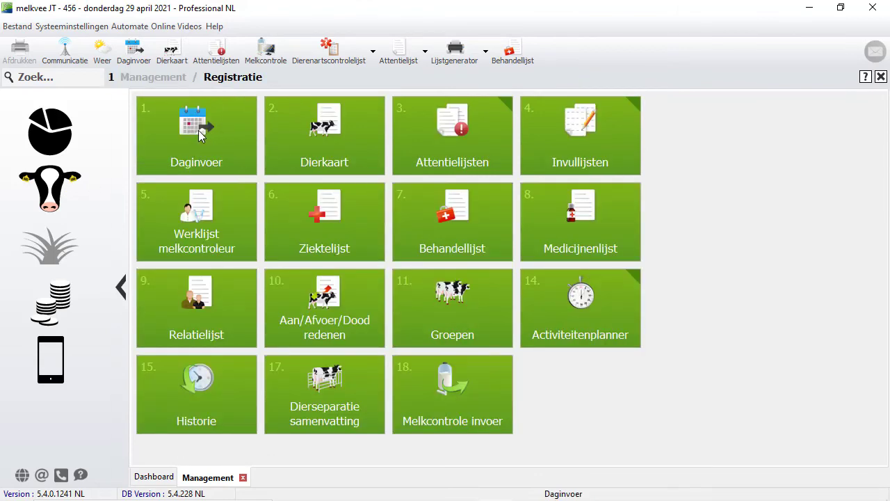
pyautogui.click(467, 130)
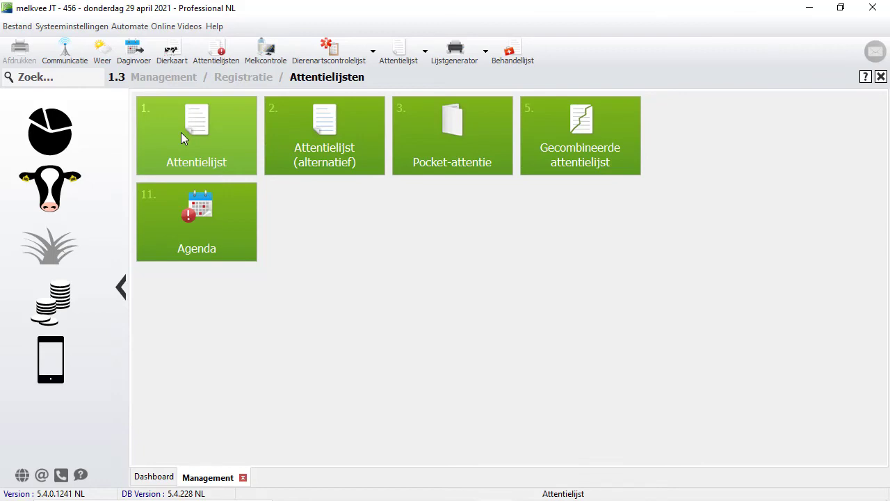
pyautogui.click(401, 56)
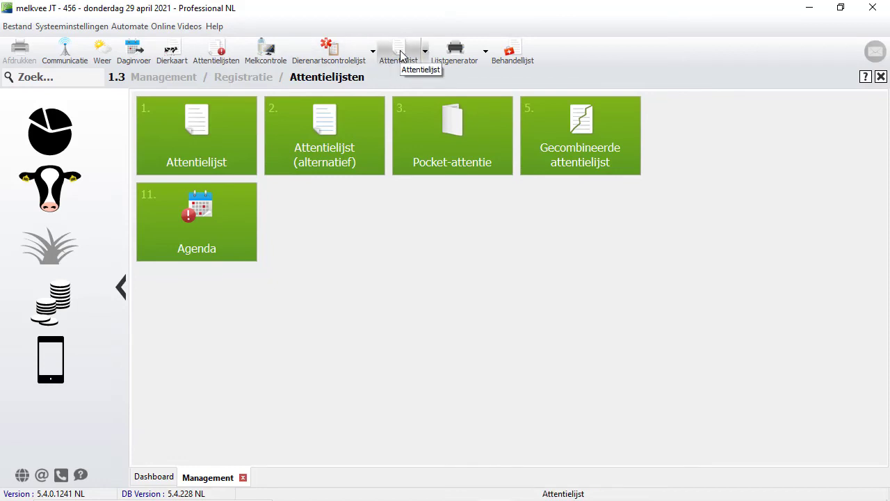
pyautogui.rightClick(210, 135)
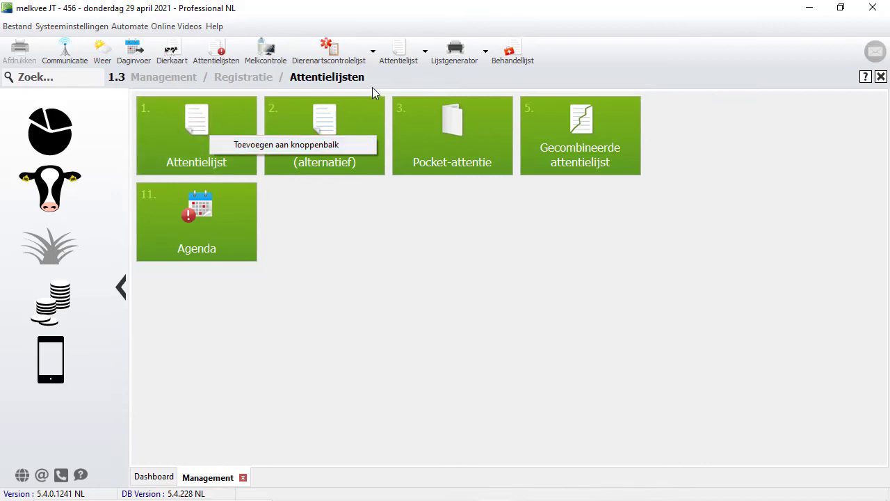
pyautogui.click(207, 119)
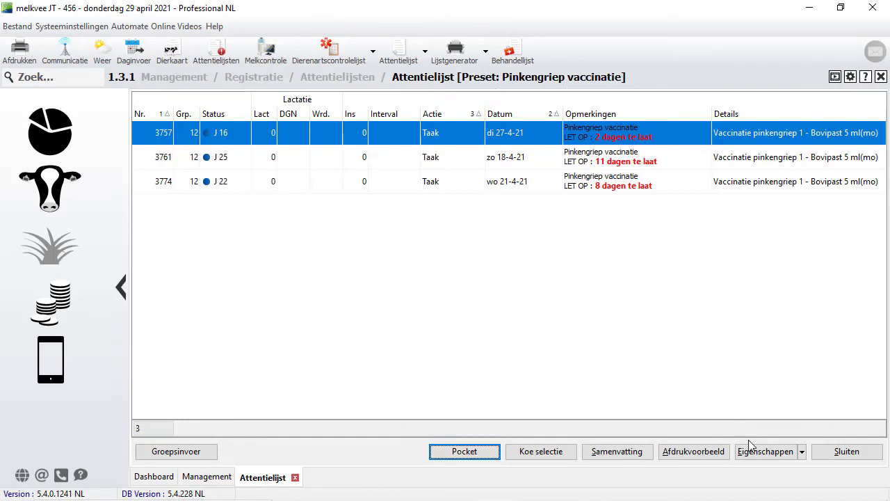
# - Create a new attention list preset named bekappen and deselect the Pinkengriep vaccinatie program in its planner settings
pyautogui.click(781, 453)
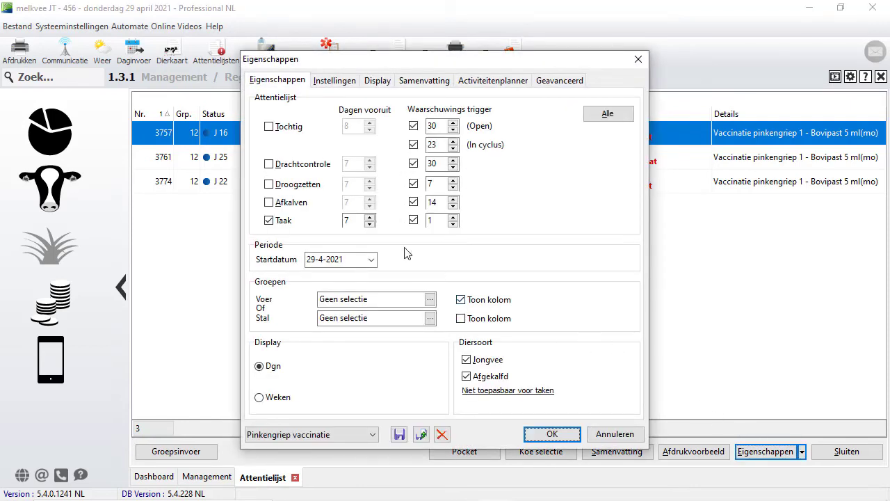
pyautogui.click(422, 436)
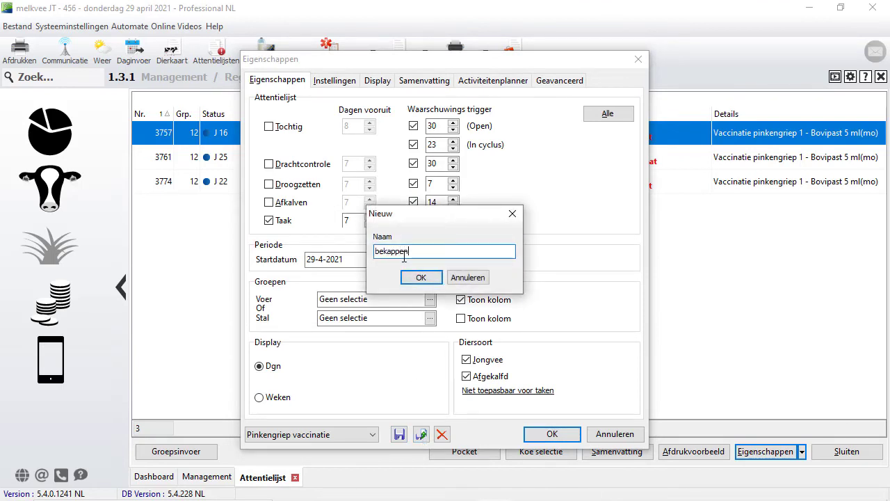
pyautogui.click(410, 277)
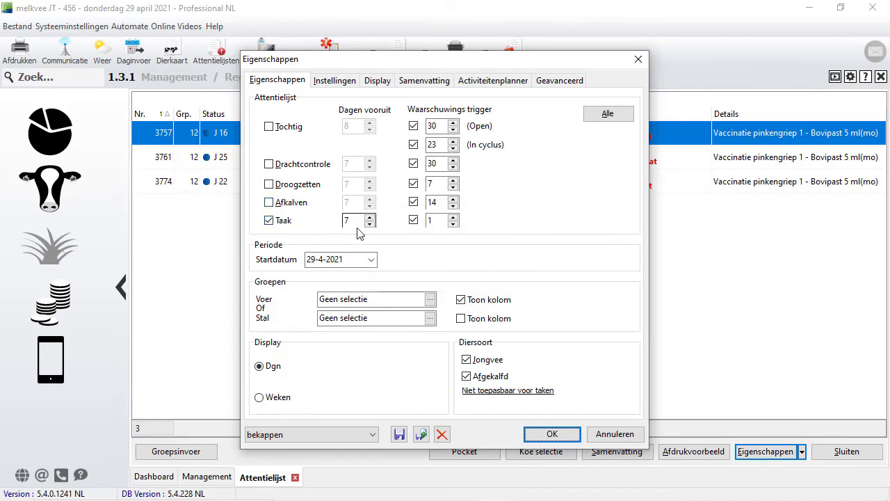
pyautogui.click(472, 82)
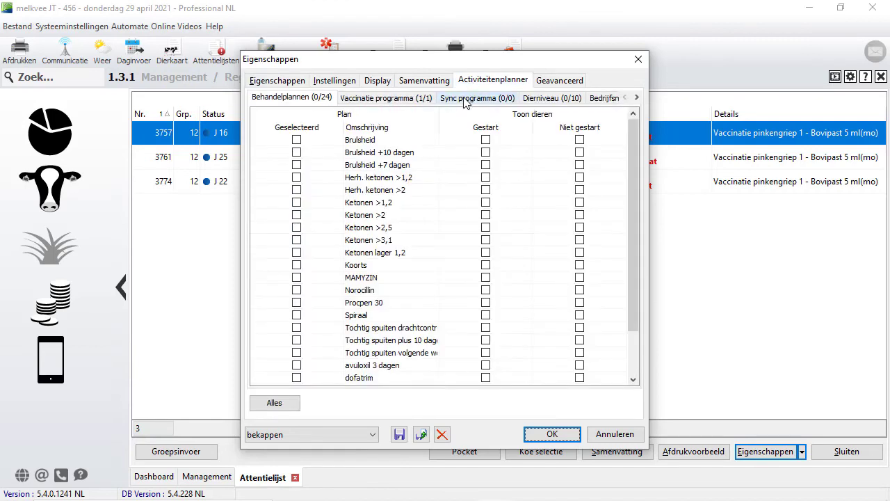
pyautogui.click(414, 101)
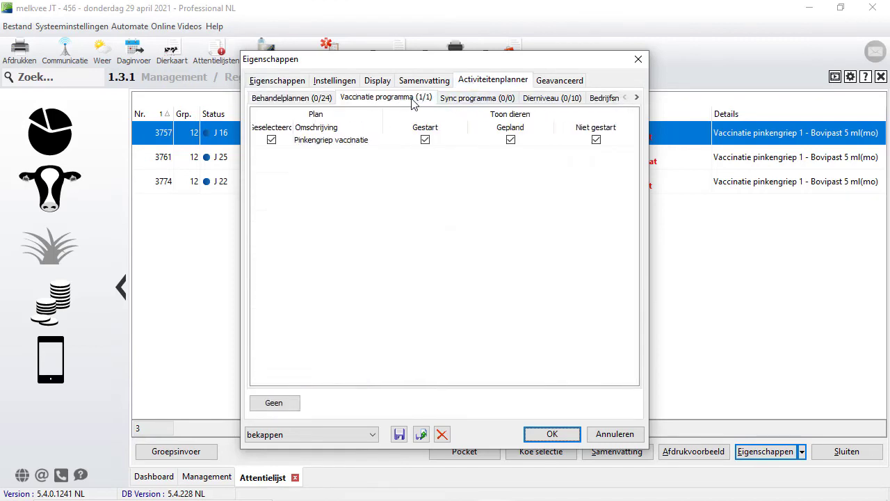
pyautogui.click(273, 141)
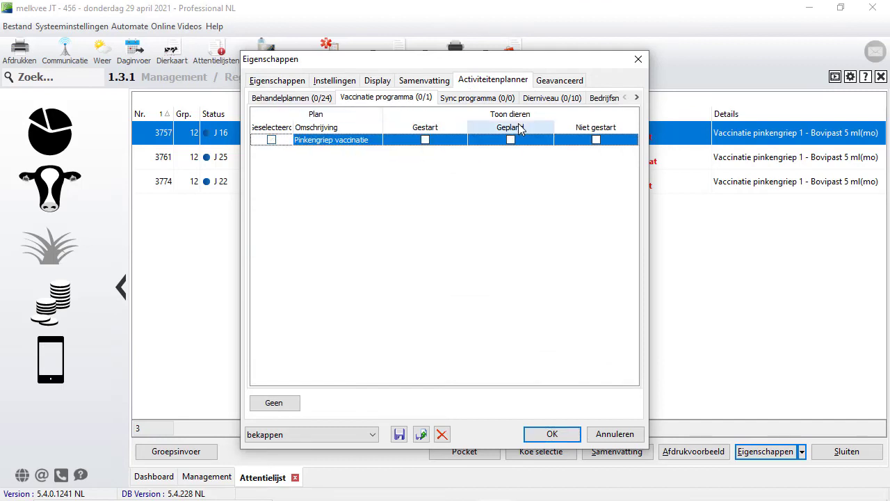
# - Include the animal-level activities Bekappen voor droogzetten, Bekappen verse vaarzen, Bekappen kreupelheid and Bekappen >100 dagen in the preset
pyautogui.click(564, 101)
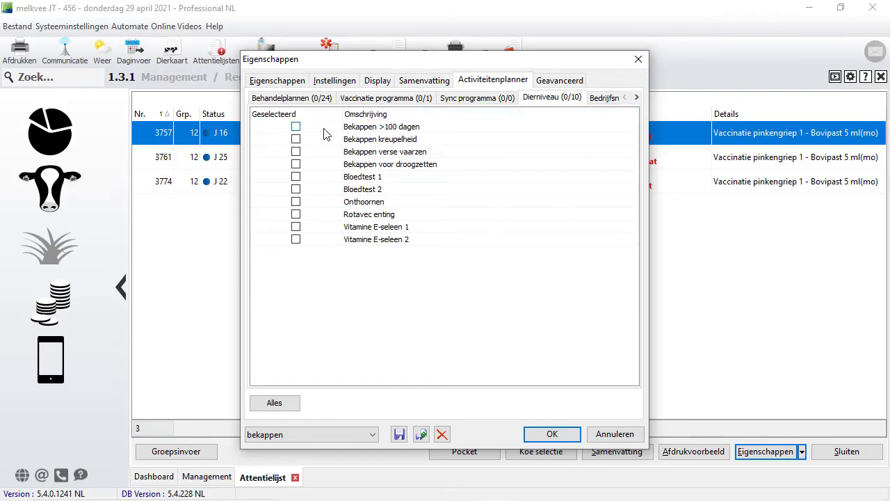
pyautogui.click(312, 165)
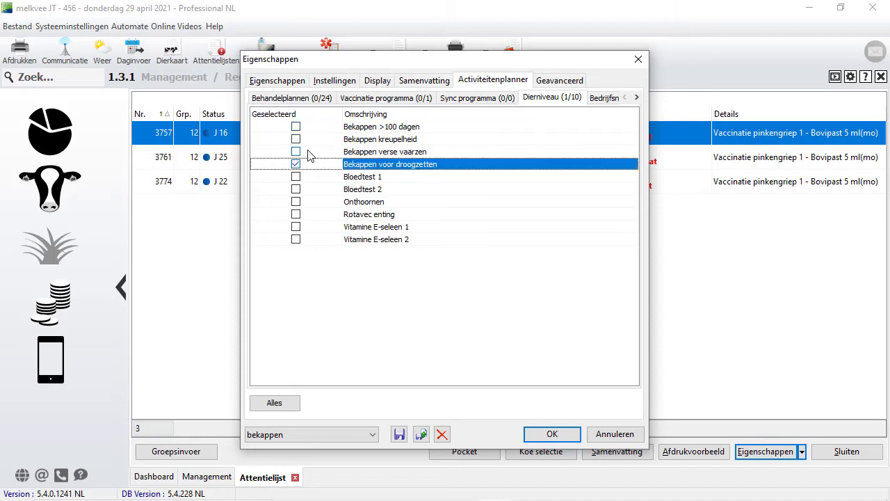
pyautogui.click(310, 155)
pyautogui.click(310, 141)
pyautogui.click(310, 130)
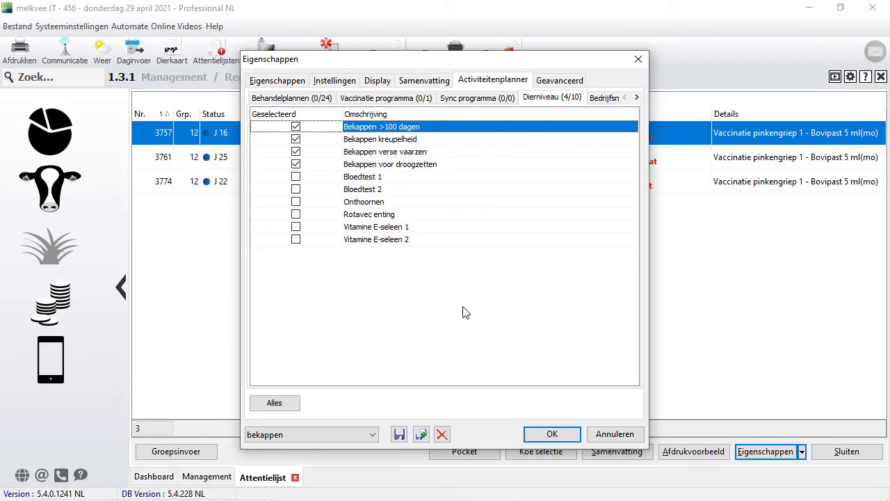
# - Include the farm-level activity Voetbad in the bekappen preset and apply the preset to the attention list
pyautogui.click(605, 98)
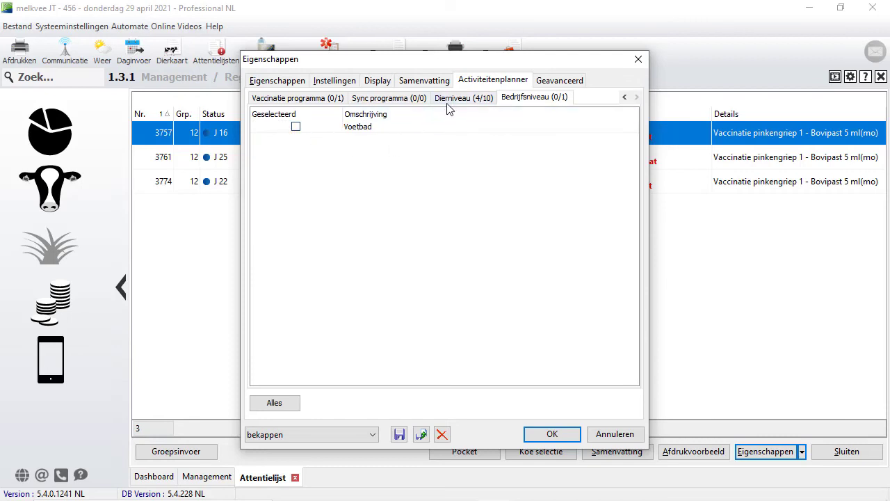
pyautogui.click(301, 128)
pyautogui.click(301, 128)
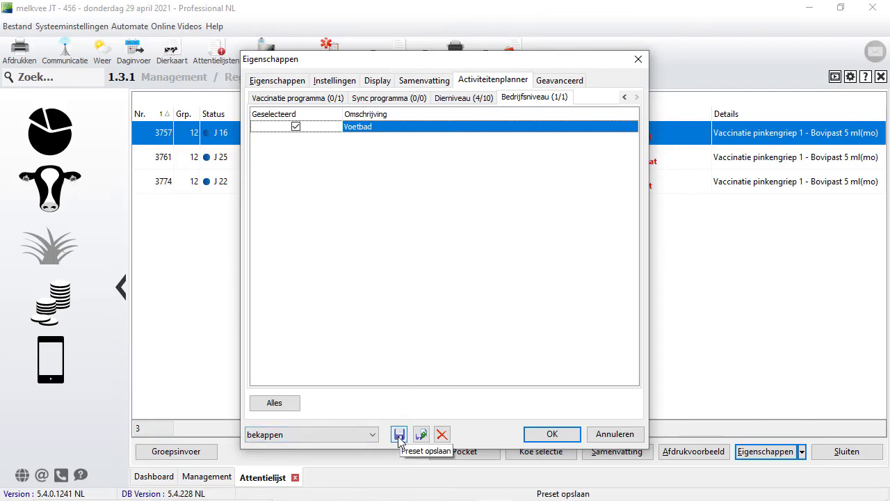
pyautogui.click(572, 438)
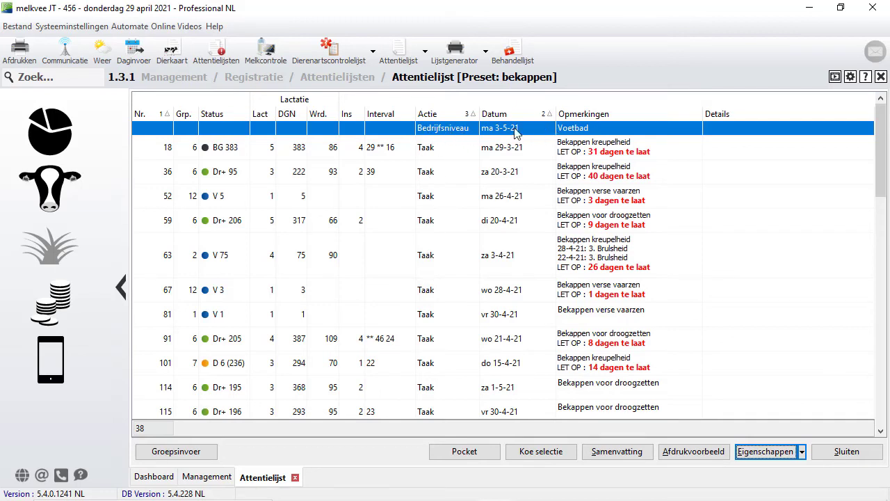
# - Start a group entry for a new disease or treatment, preselecting animals from the planned activity Bekappen >100 dagen
pyautogui.click(486, 160)
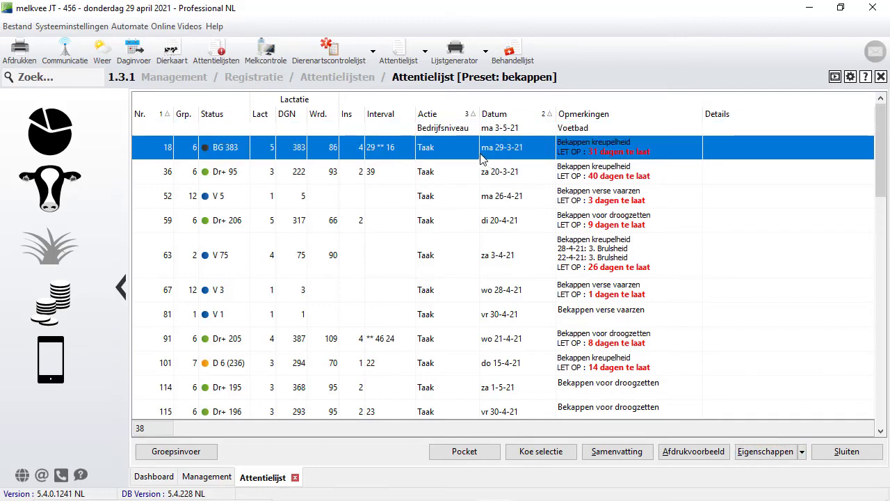
pyautogui.scroll(-3, 467, 215)
pyautogui.scroll(3, 467, 212)
pyautogui.click(178, 452)
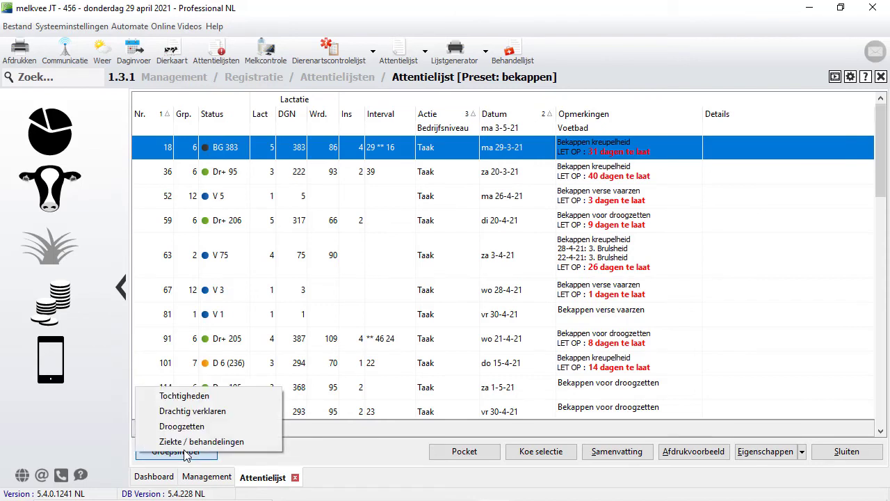
pyautogui.click(189, 436)
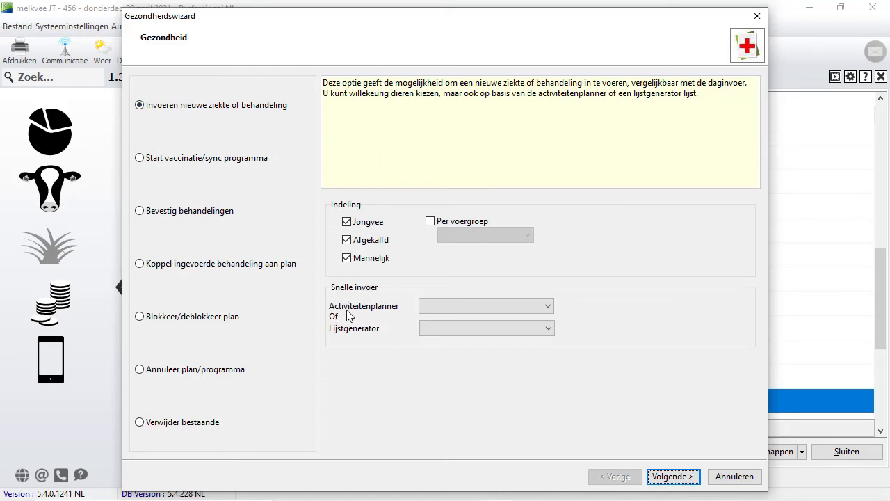
pyautogui.click(453, 309)
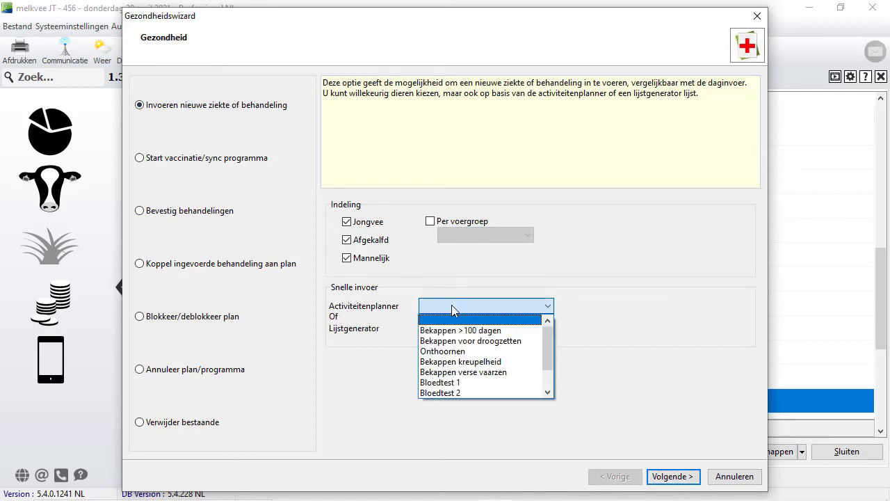
pyautogui.click(484, 334)
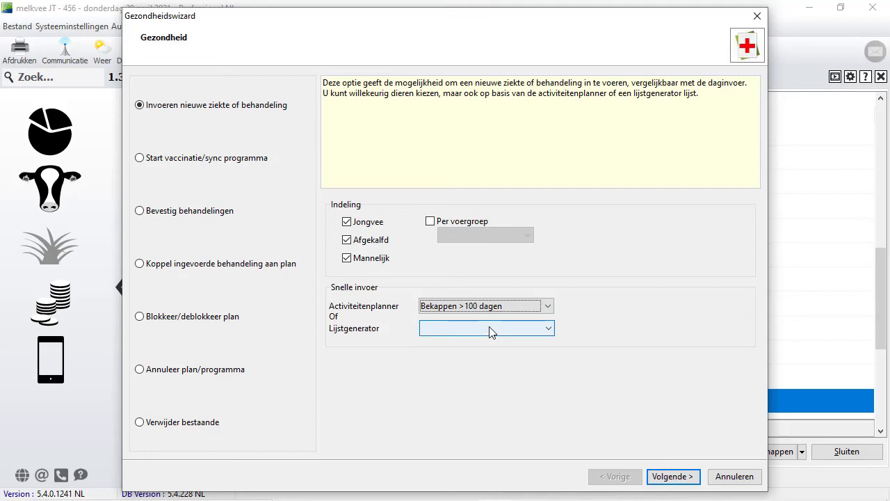
pyautogui.click(672, 476)
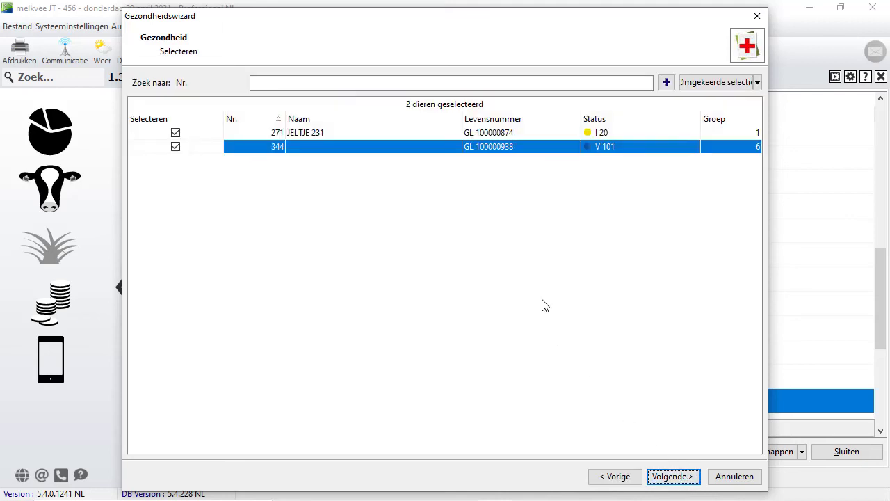
# - Accept the selected animals, choose Preventieve behandeling as the entry type, and set the treatment date to 28-4-2021
pyautogui.click(672, 479)
pyautogui.click(209, 122)
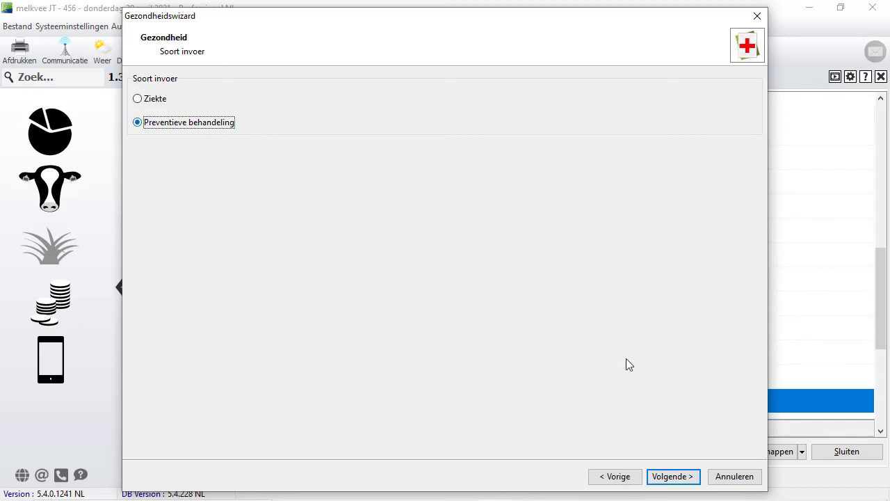
pyautogui.click(685, 479)
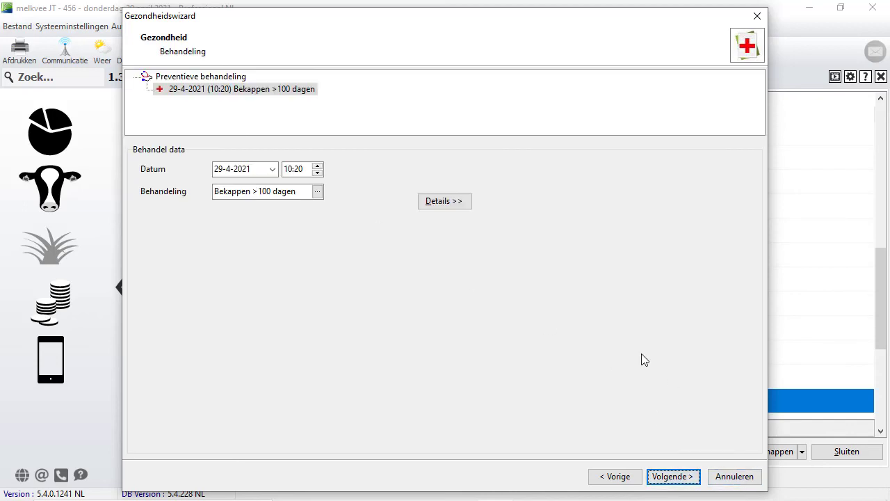
pyautogui.click(271, 169)
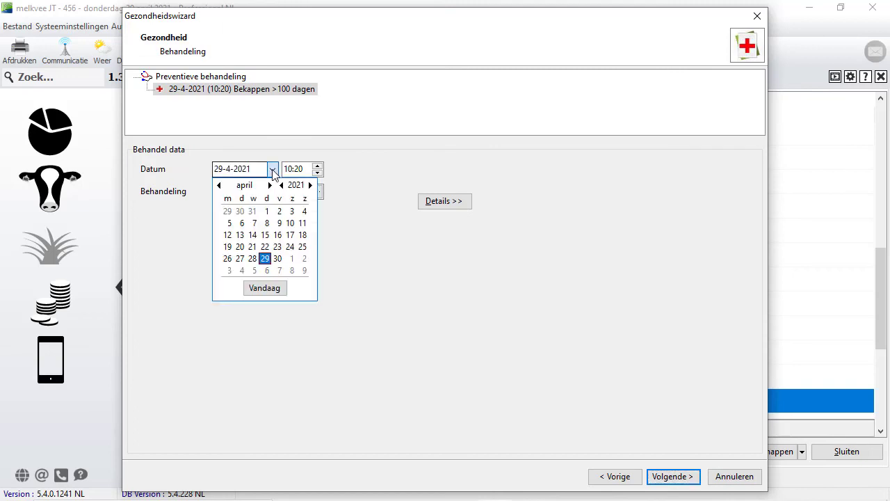
pyautogui.click(252, 259)
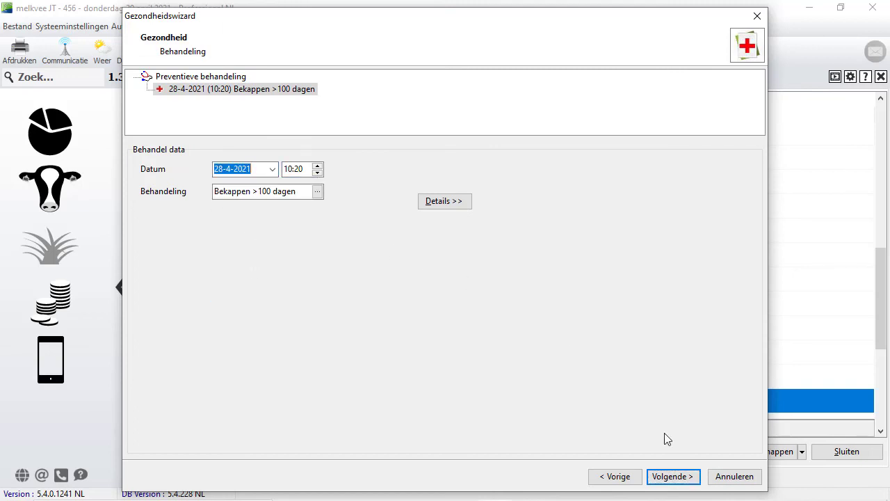
# - Complete the Bekappen >100 dagen treatment entry without adding medicine or follow-up treatment, and process it
pyautogui.click(671, 477)
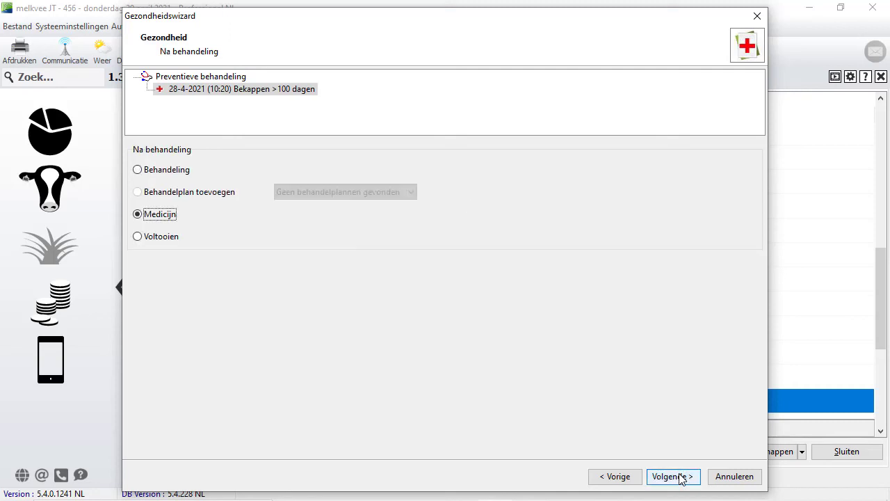
pyautogui.click(161, 238)
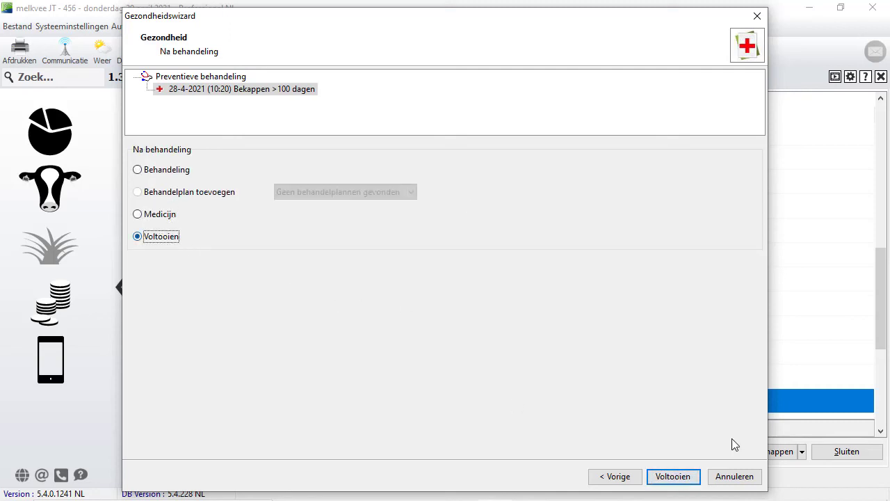
pyautogui.click(674, 476)
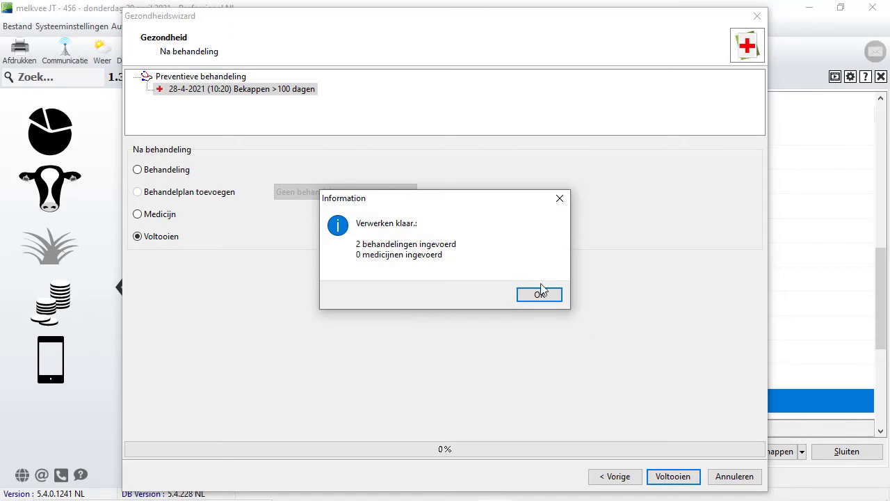
pyautogui.click(534, 294)
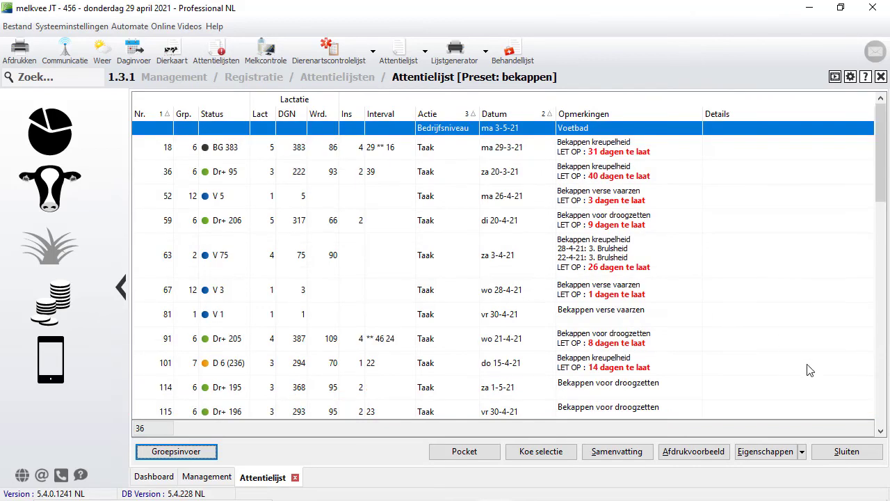
# - Close the attention list and open the Dierenartscontrolelijst from the Begeleiding section of Management
pyautogui.click(847, 452)
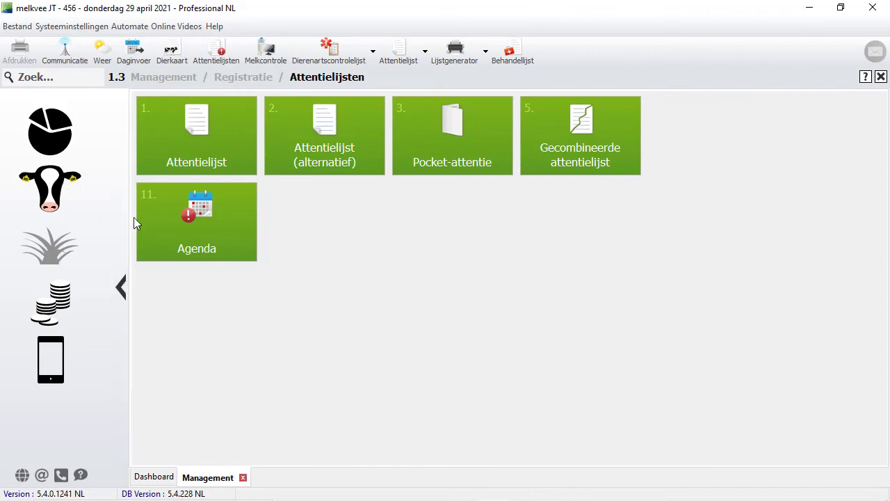
pyautogui.click(54, 198)
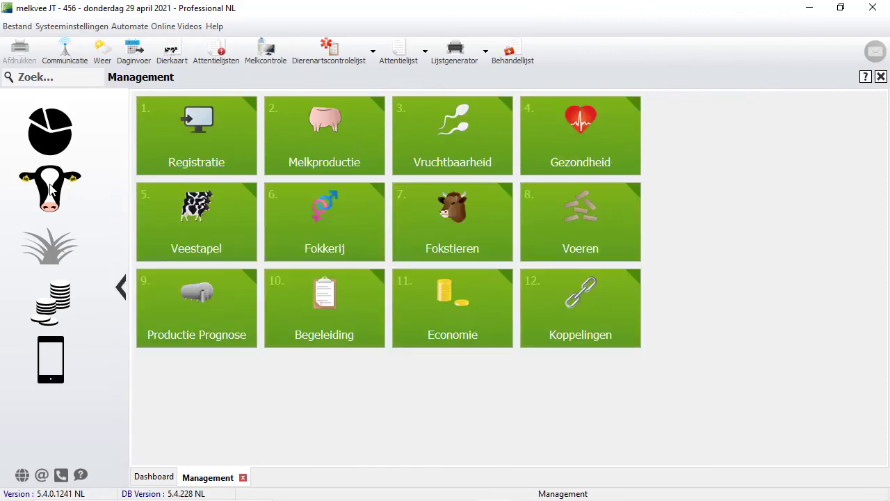
pyautogui.click(312, 310)
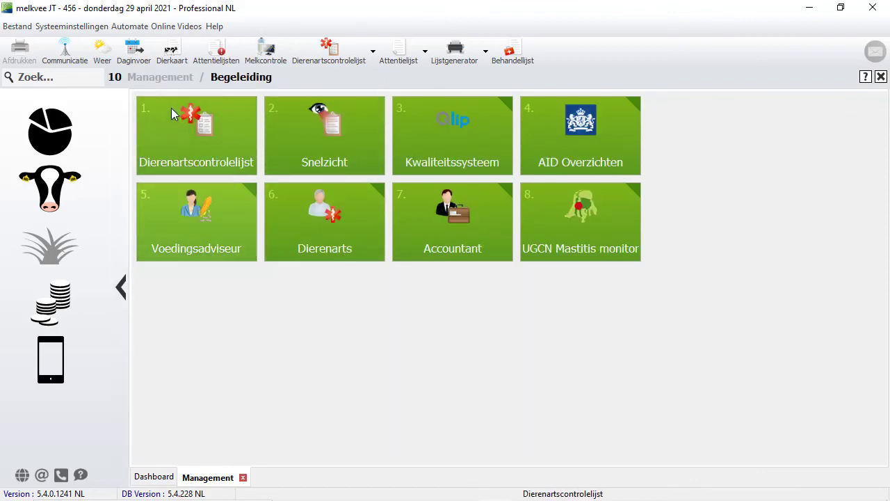
pyautogui.click(184, 126)
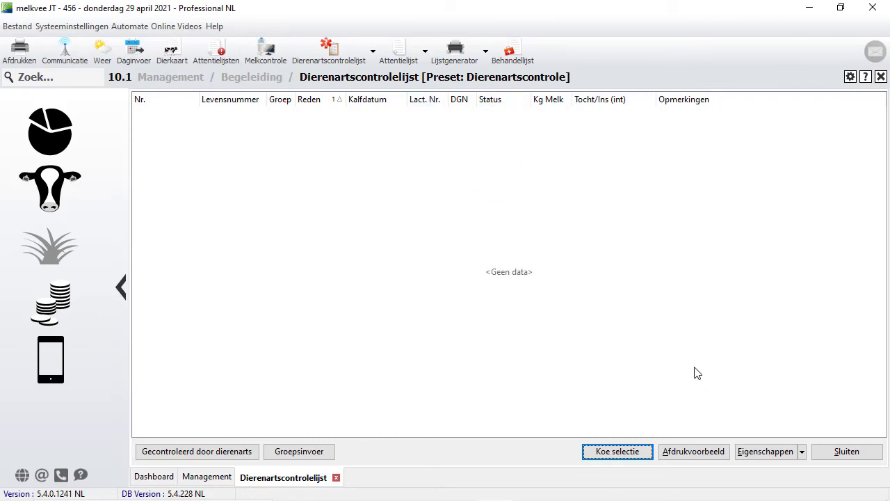
# - Enable Toon acties op dierniveau in the properties of the Dierenartscontrole preset and apply them to the list
pyautogui.click(801, 451)
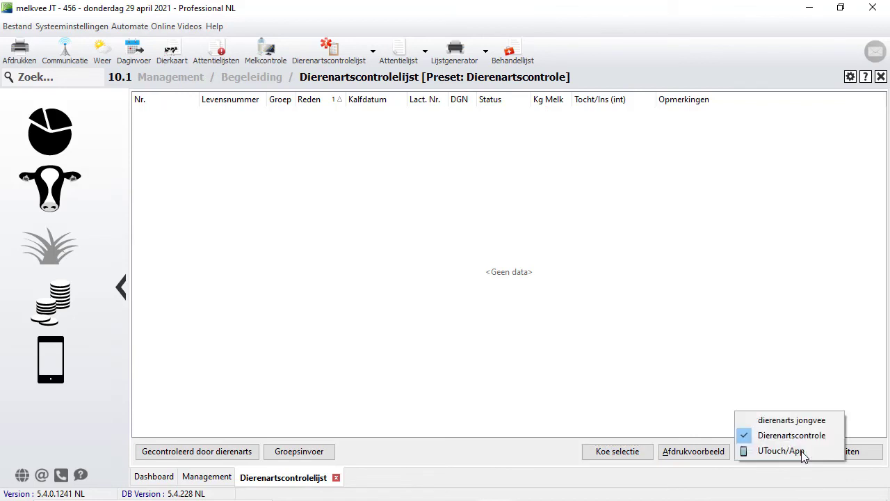
pyautogui.click(785, 399)
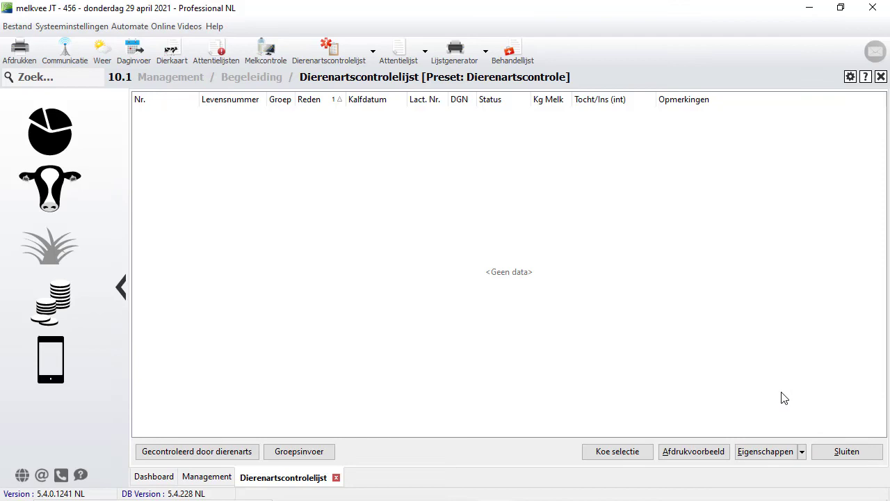
pyautogui.click(768, 458)
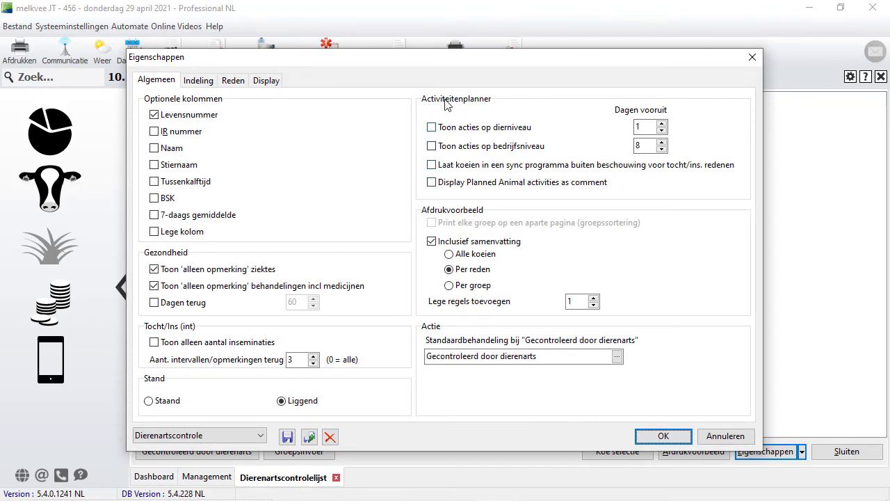
pyautogui.click(432, 128)
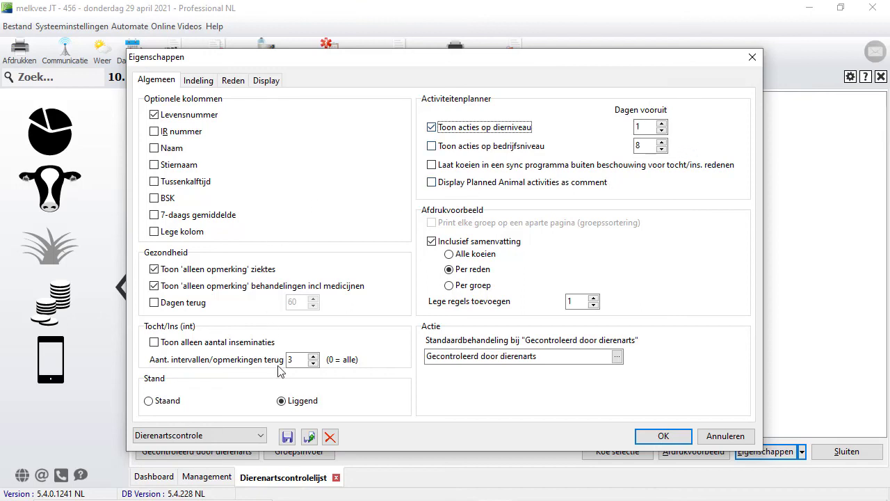
pyautogui.click(651, 438)
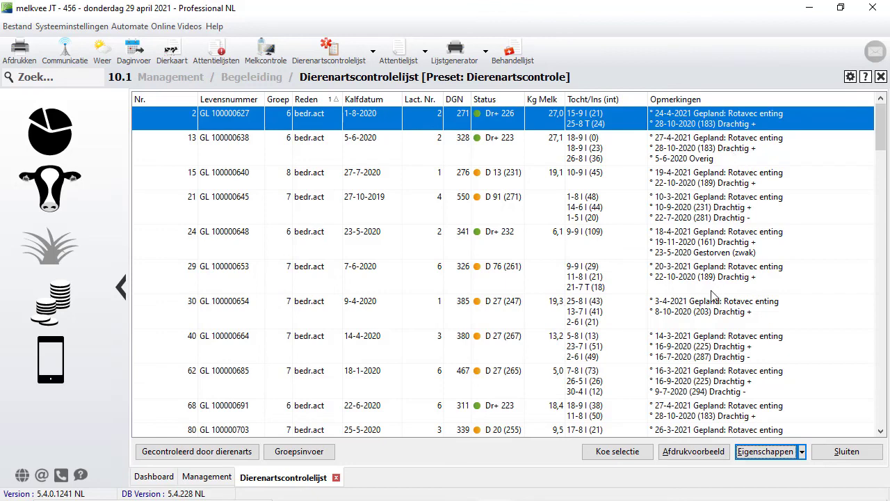
# - Look through the animals with planned activities in the Dierenartscontrolelijst, and close the list and the Management page
pyautogui.click(709, 325)
pyautogui.scroll(-3, 709, 332)
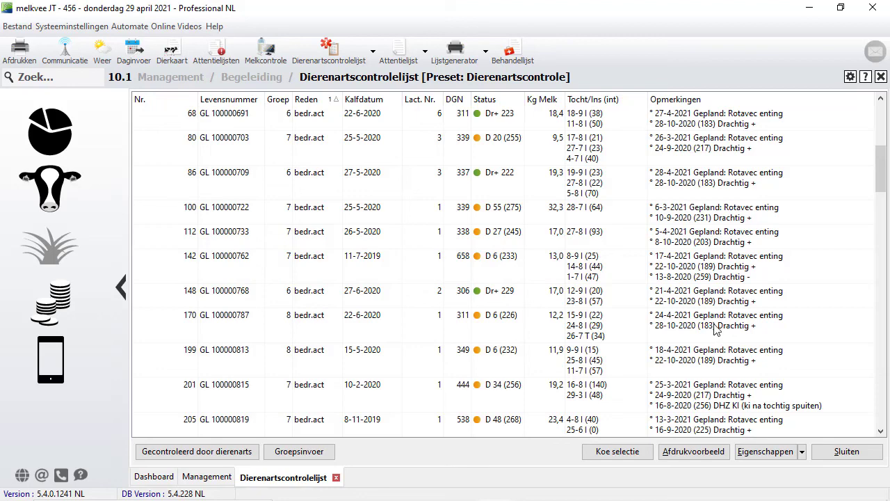
pyautogui.click(841, 458)
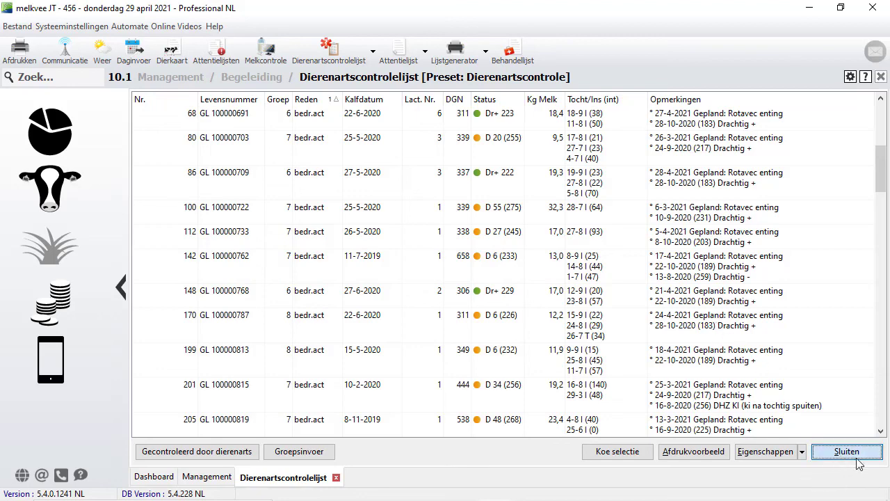
pyautogui.click(243, 478)
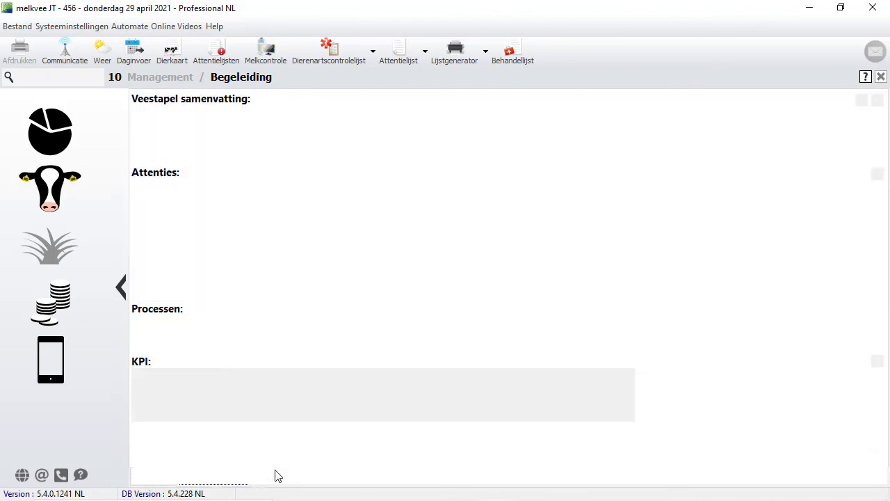